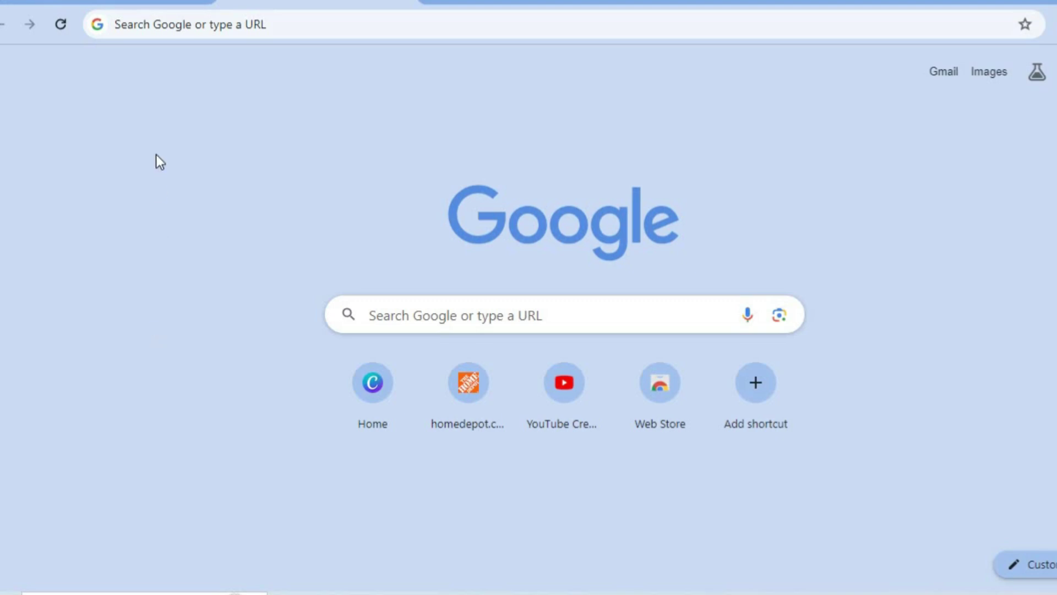
Switch to the Wix sites page and start a new site with the basic setup instead of the AI chat
click(83, 3)
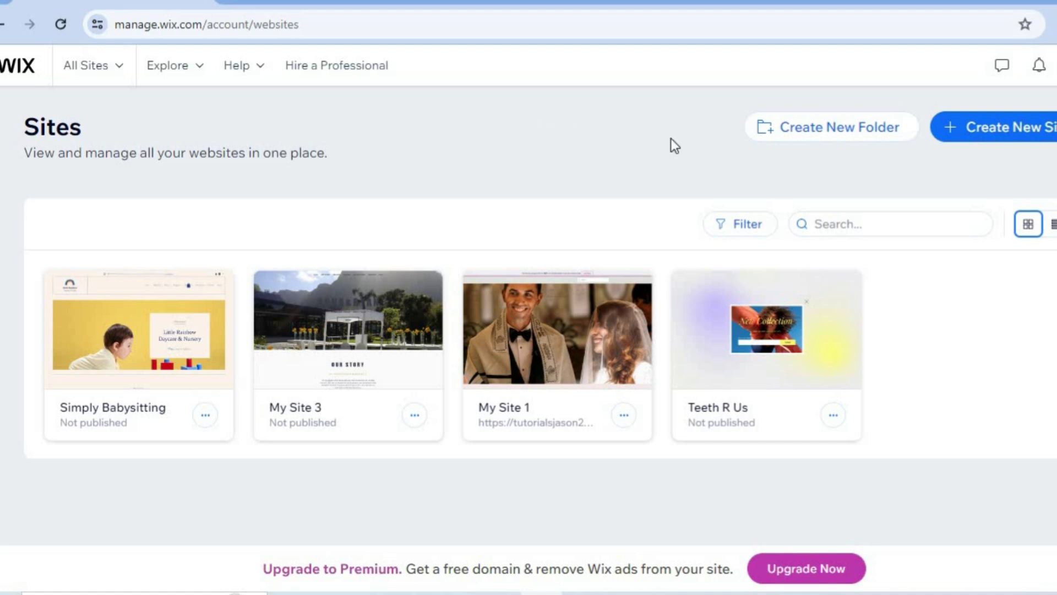
click(972, 138)
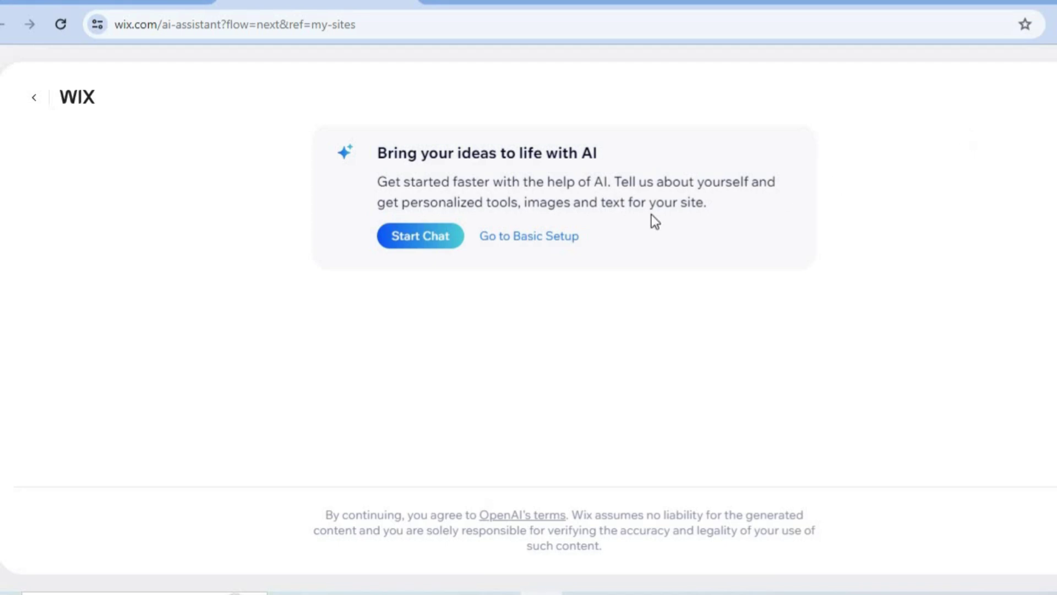
click(536, 242)
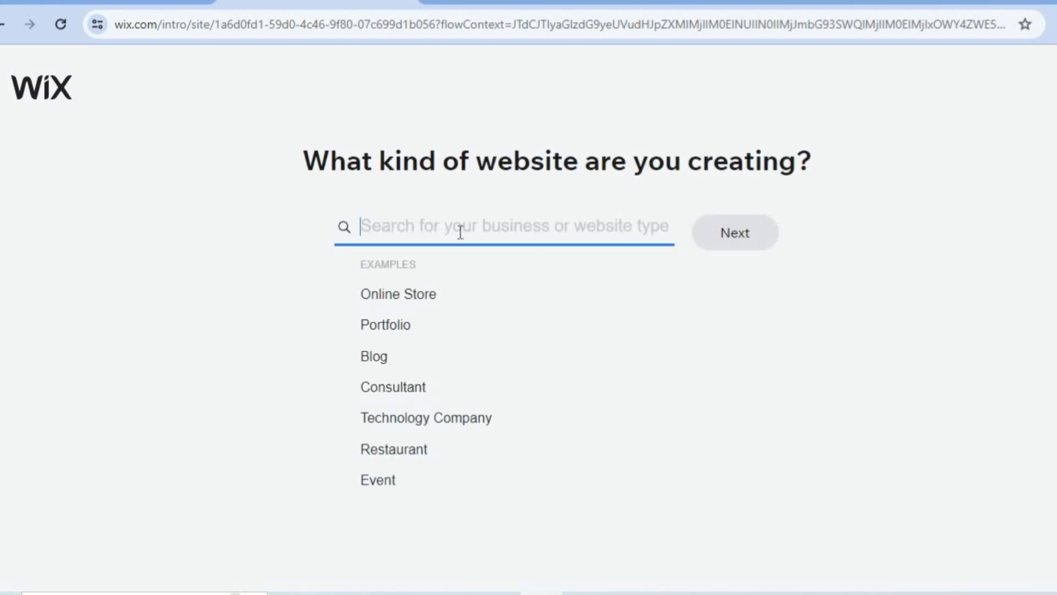
Set the website type to Resume and name the website with the owner's first name
text(res)
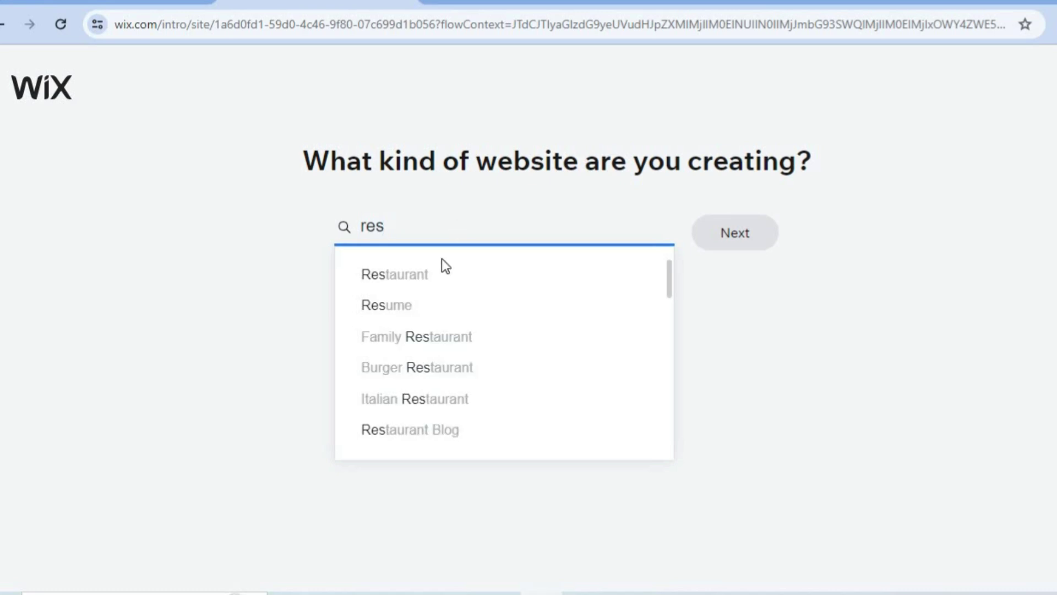
click(417, 303)
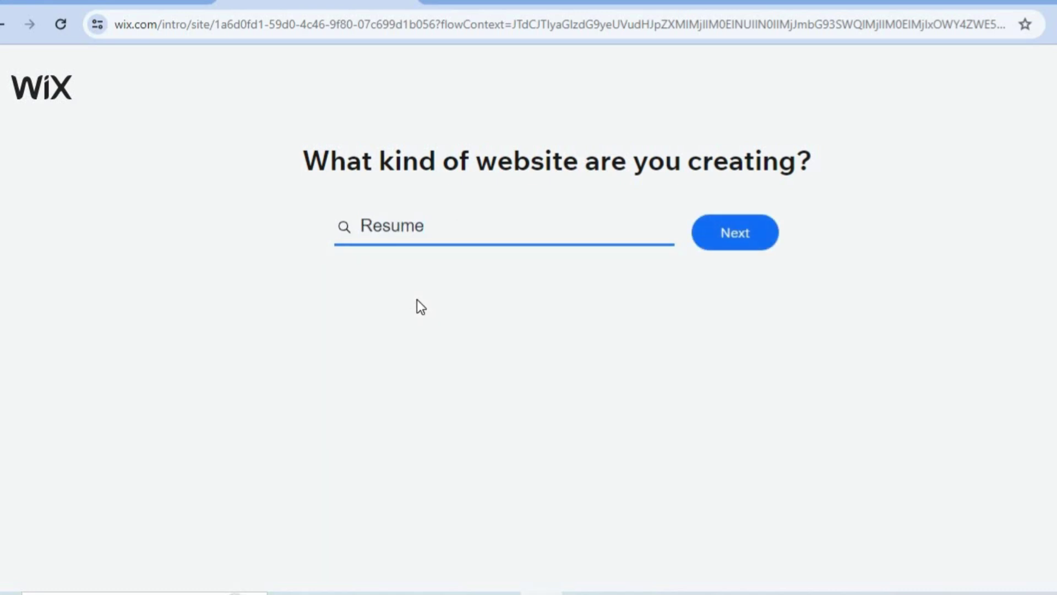
click(752, 232)
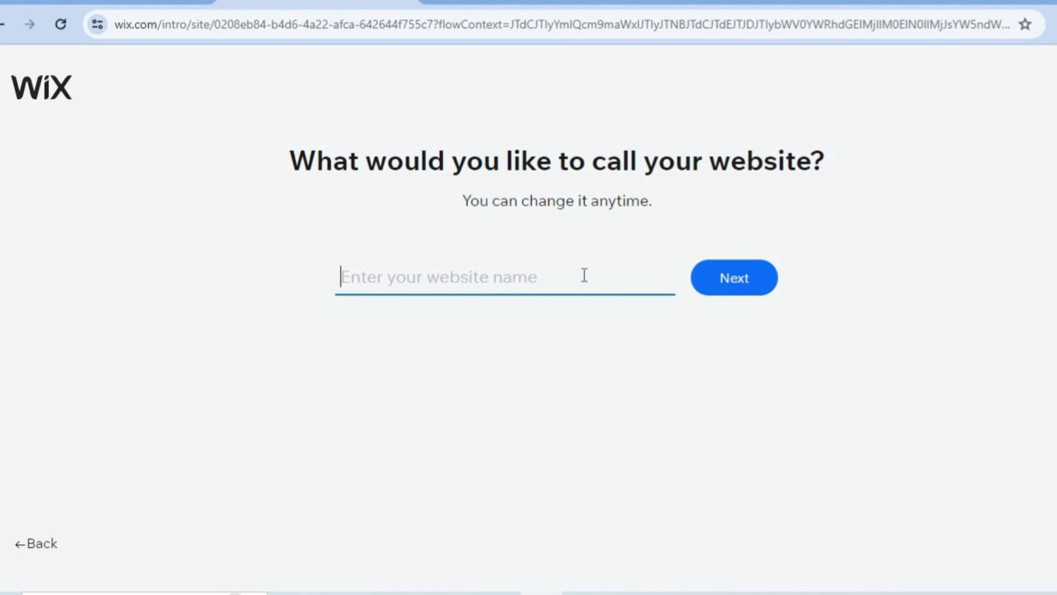
text(roy)
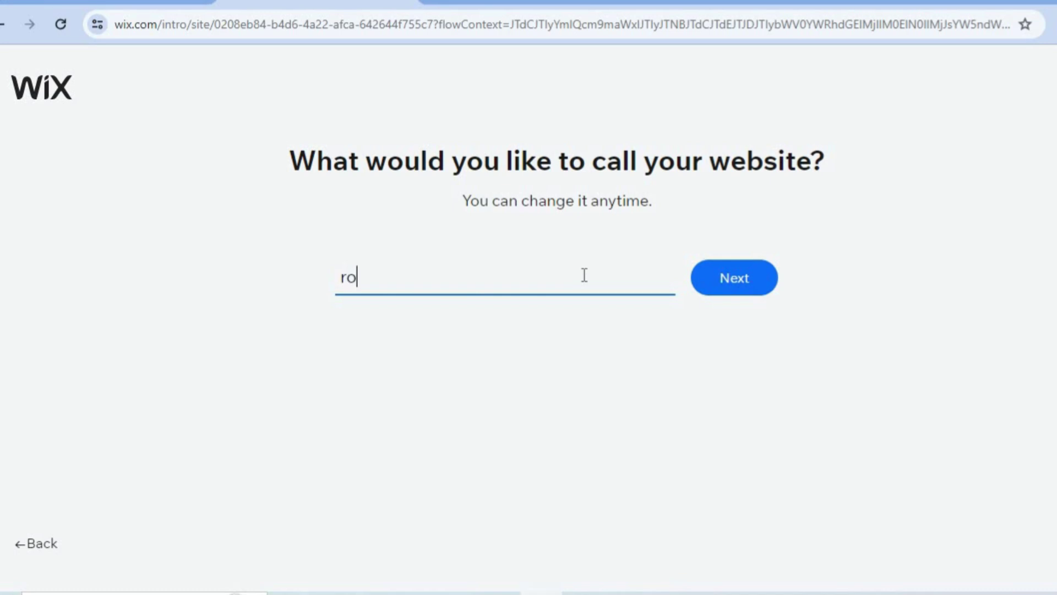
click(747, 285)
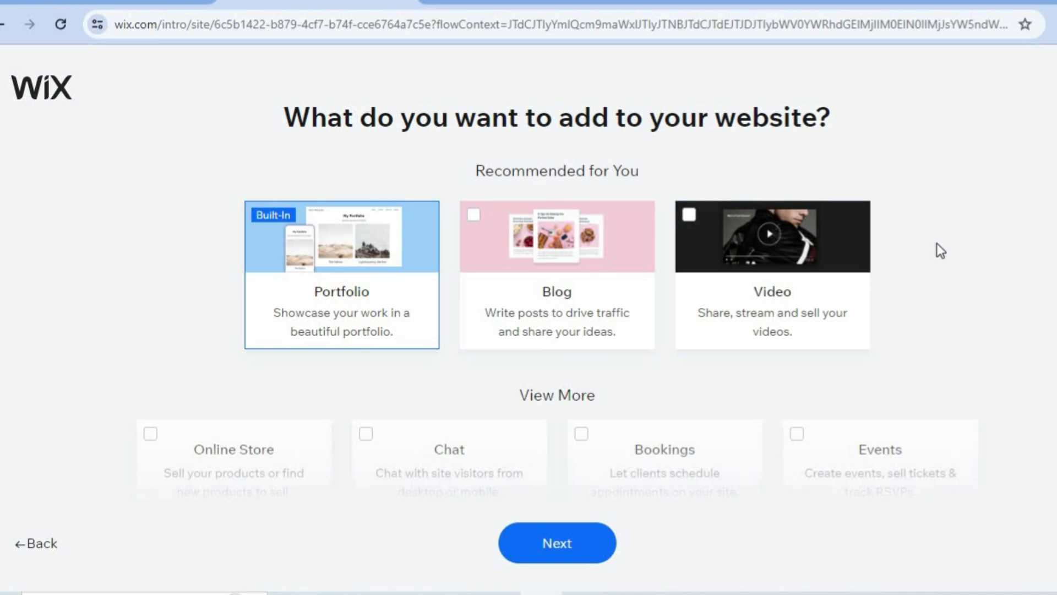
Add the Blog feature to the website and continue past the feature selection
mouse_move(392, 299)
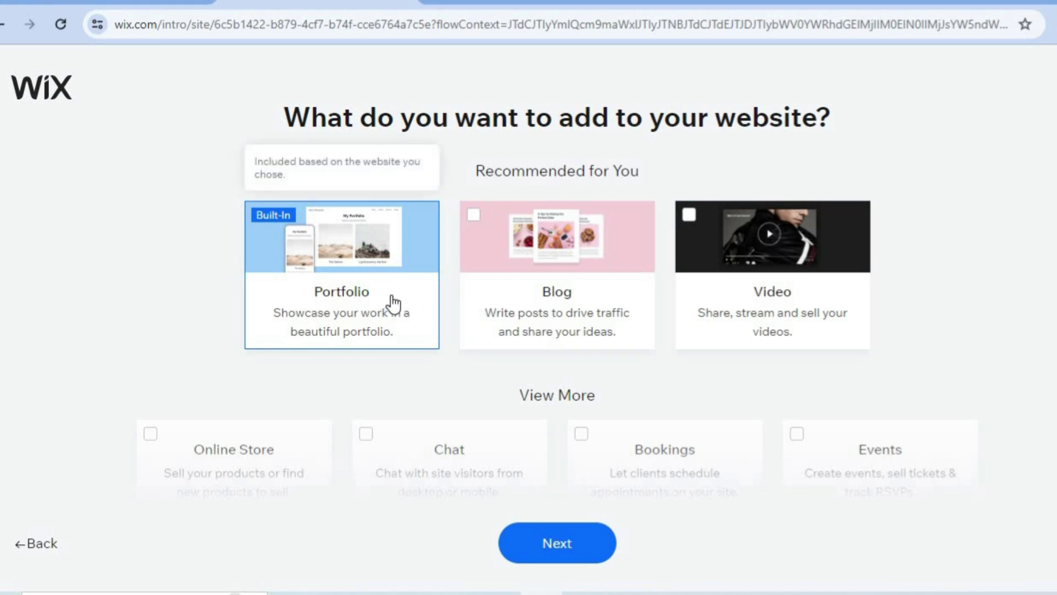
click(472, 217)
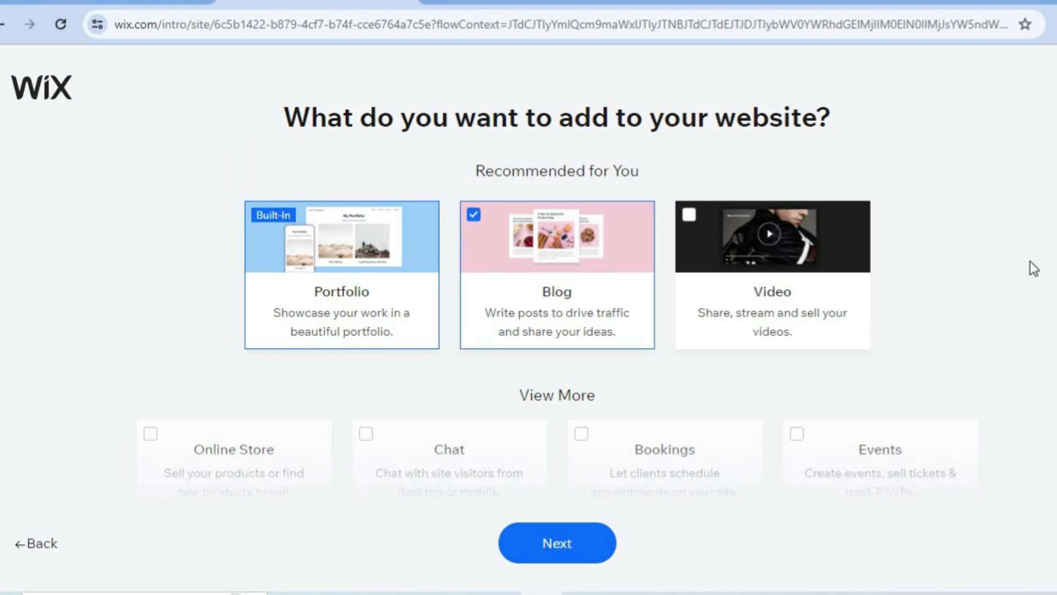
scroll(1033, 268, down, 3)
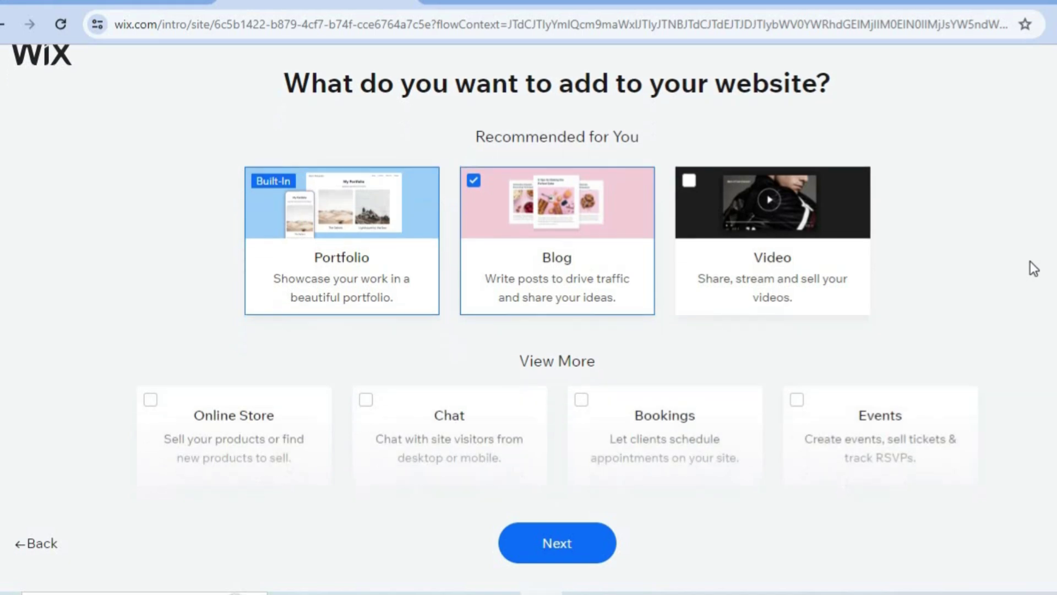
scroll(1030, 267, down, 3)
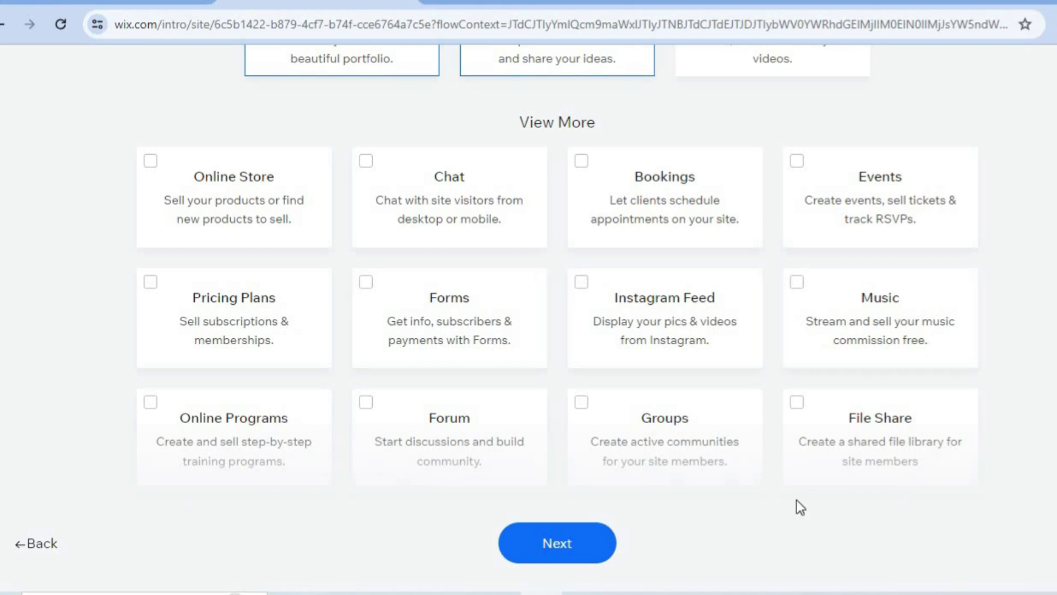
click(603, 551)
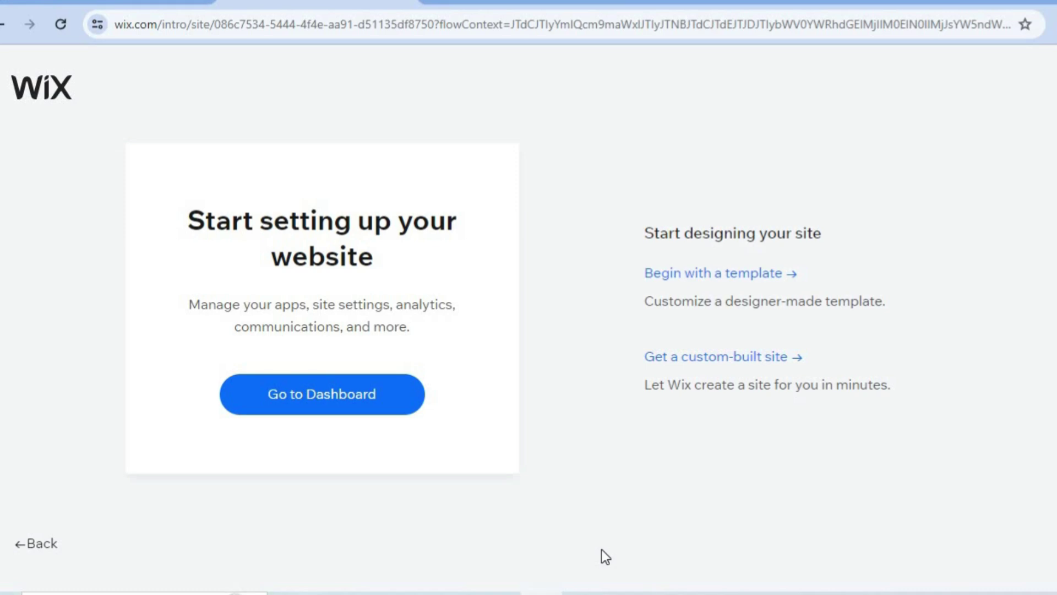
Choose to begin with a template and browse the Resumes & CVs website templates
click(719, 274)
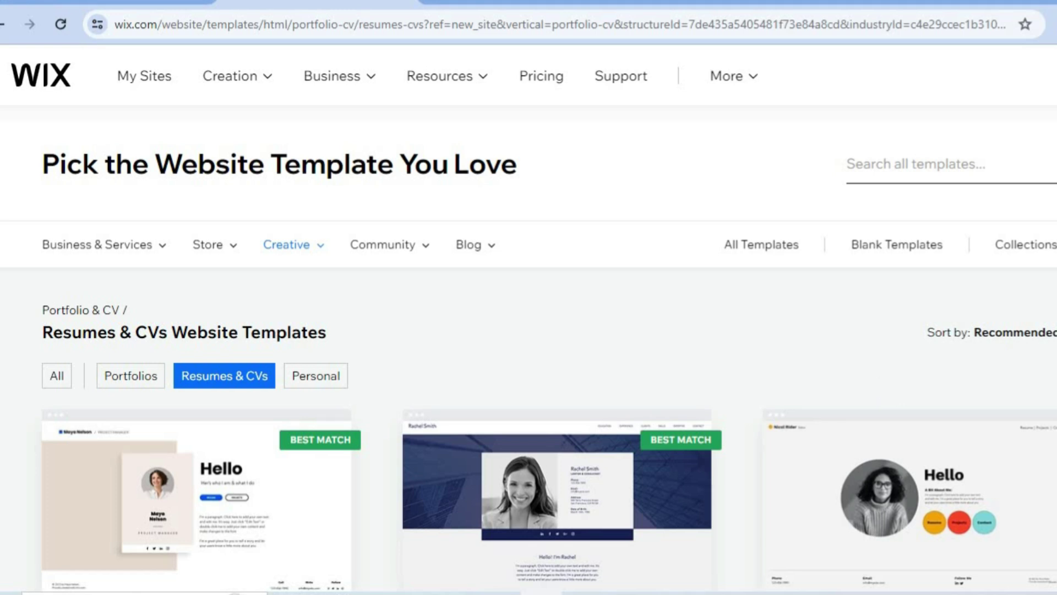
scroll(528, 327, down, 5)
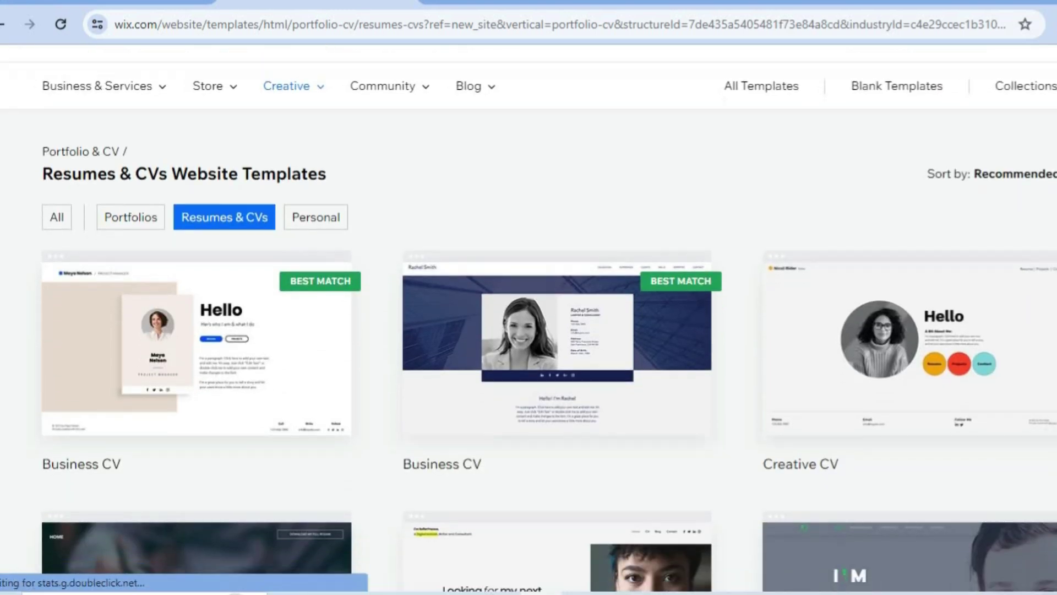
scroll(529, 327, down, 4)
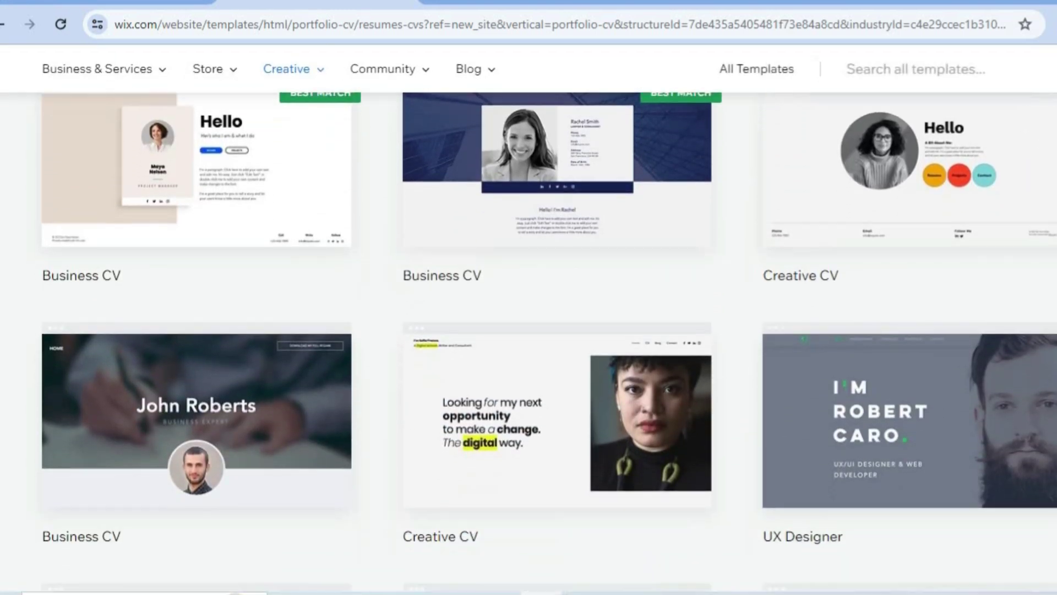
scroll(529, 327, down, 10)
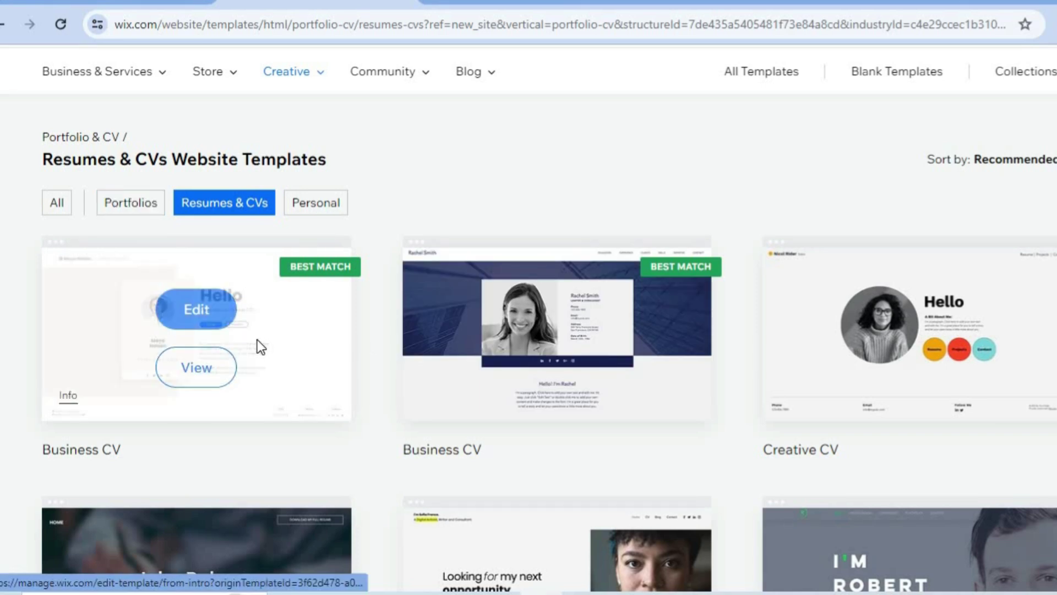
Compare the Personal and Portfolios template categories, return to Personal and open the Acting Resume template for editing
click(311, 208)
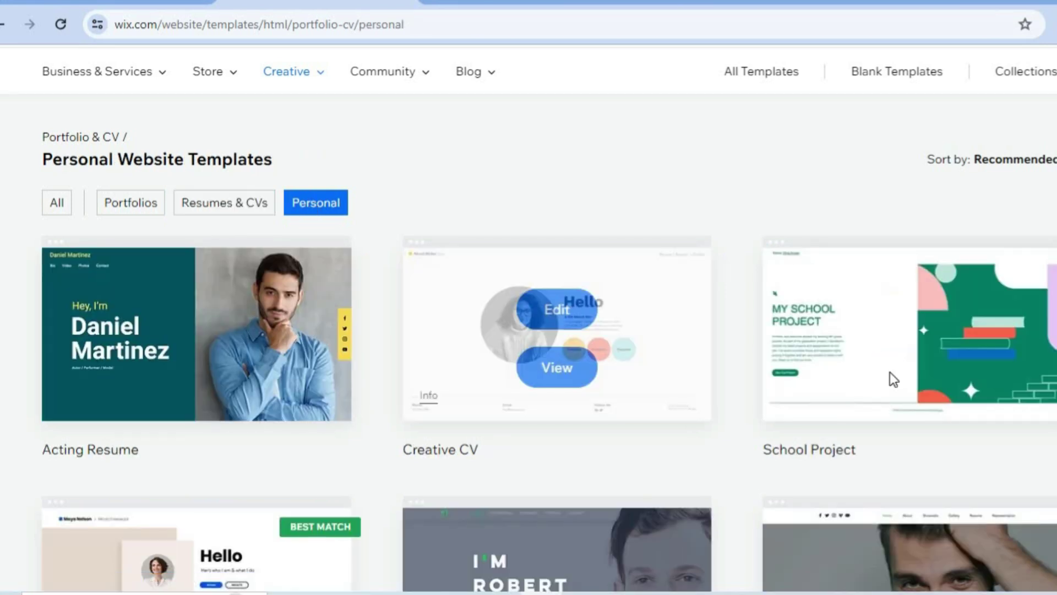
click(151, 210)
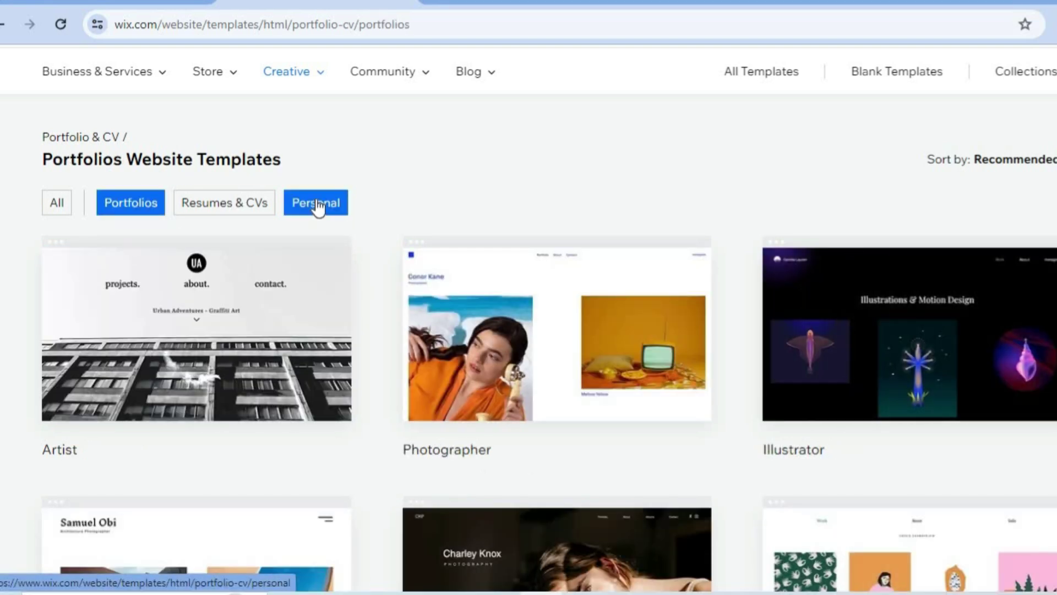
click(317, 205)
mouse_move(265, 268)
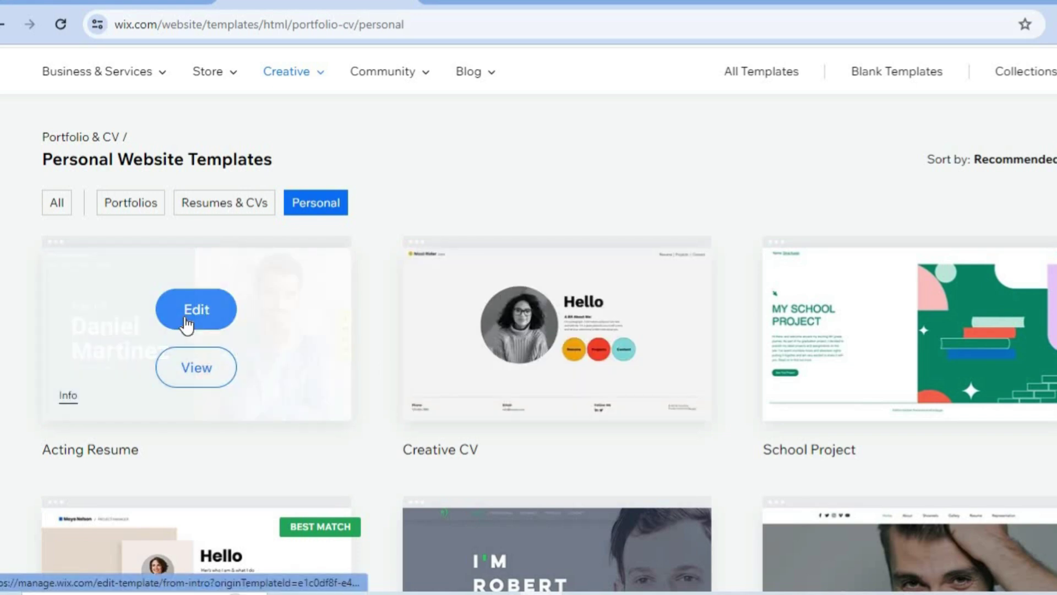
click(183, 316)
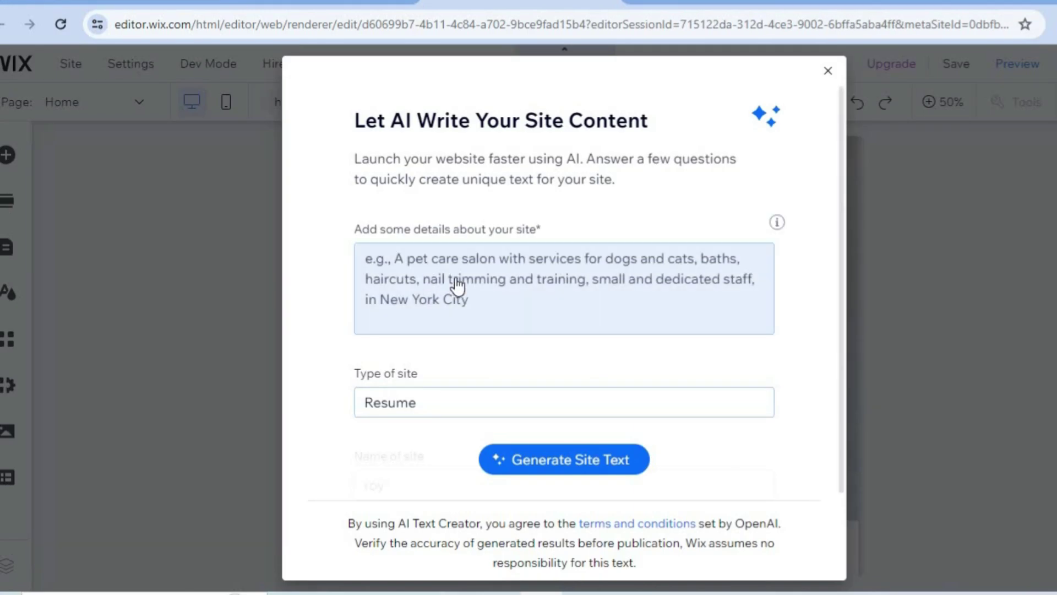
Dismiss the AI site content dialog without generating text and look over the template's home page
click(413, 259)
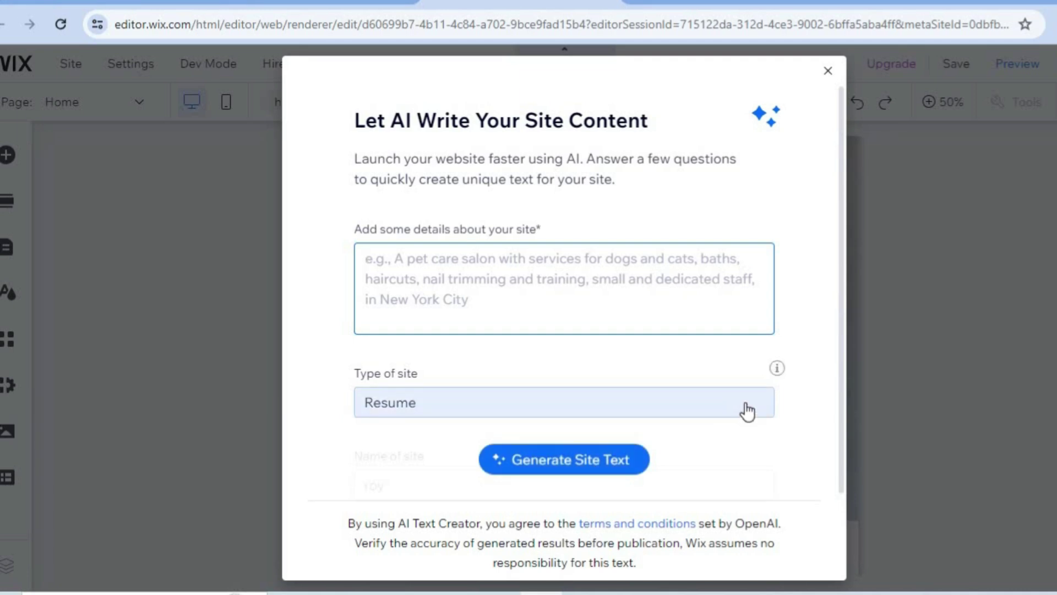
click(827, 72)
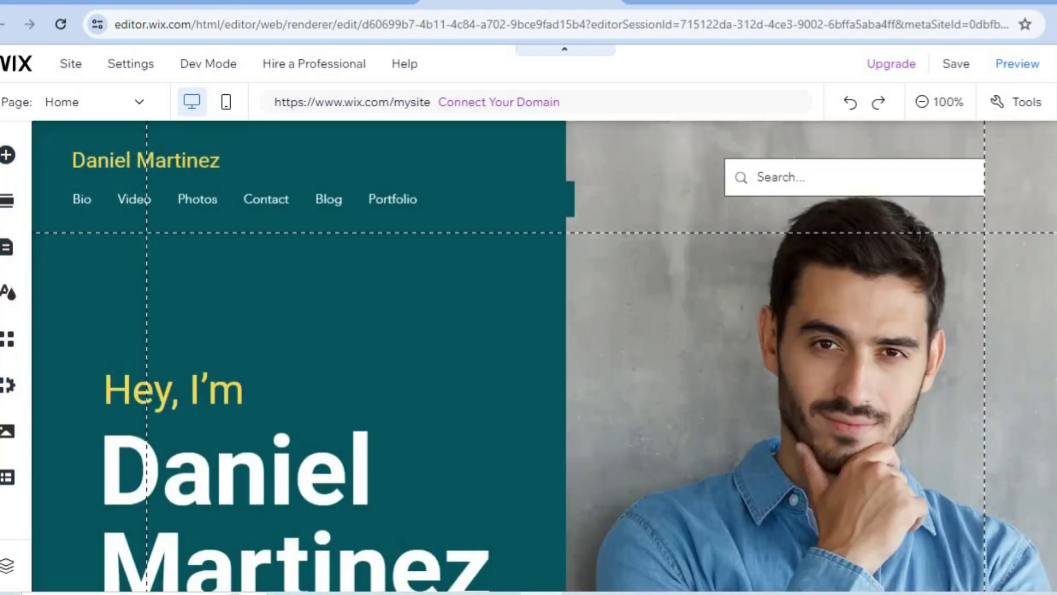
scroll(544, 355, down, 10)
scroll(544, 355, up, 10)
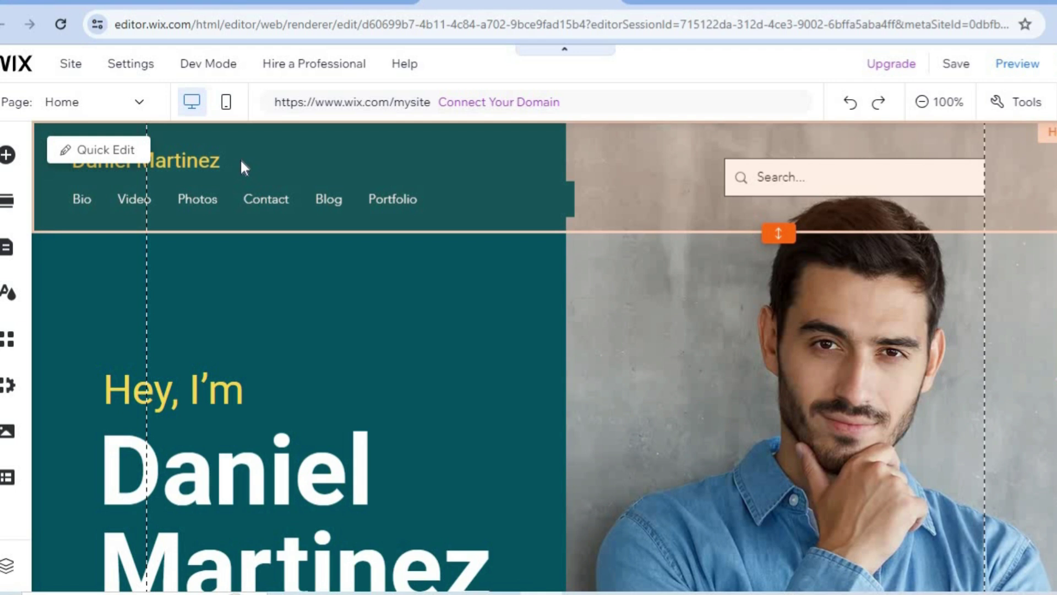
Quick-edit the header and replace its name button text with the site owner's first name in capitals
click(130, 157)
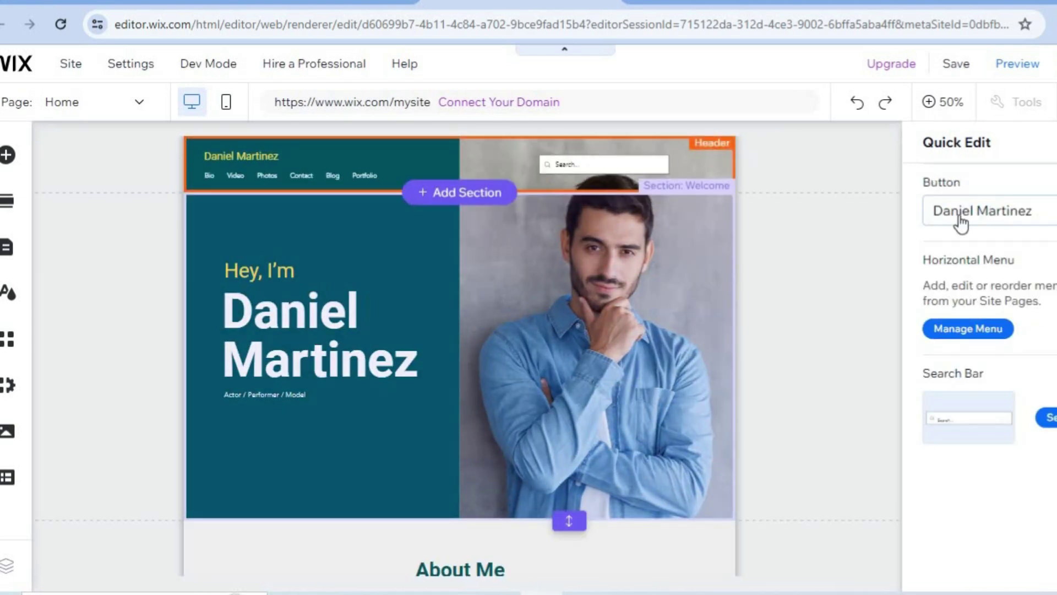
click(1038, 213)
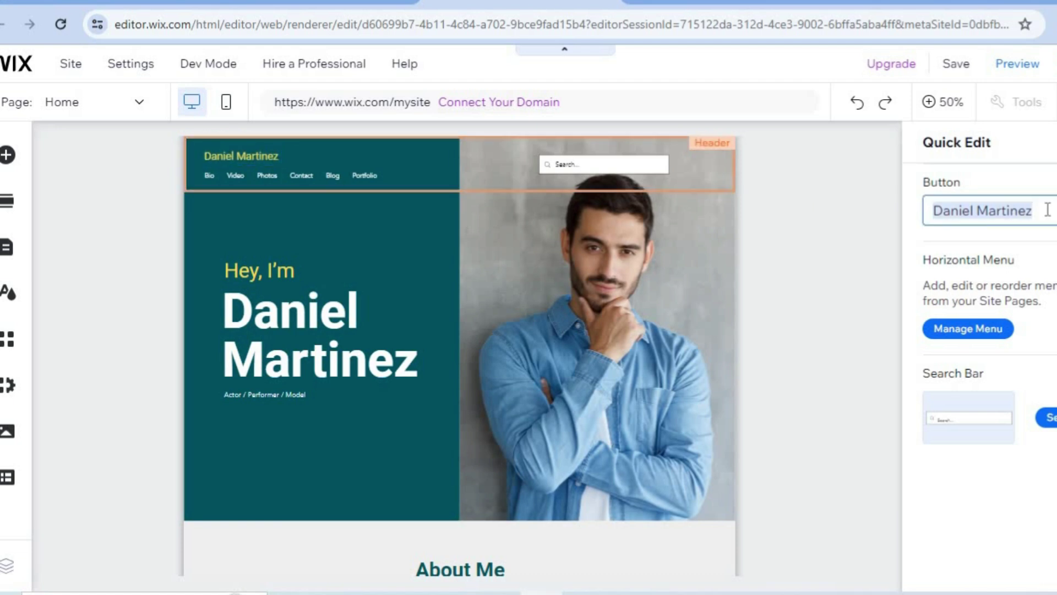
text(ROY)
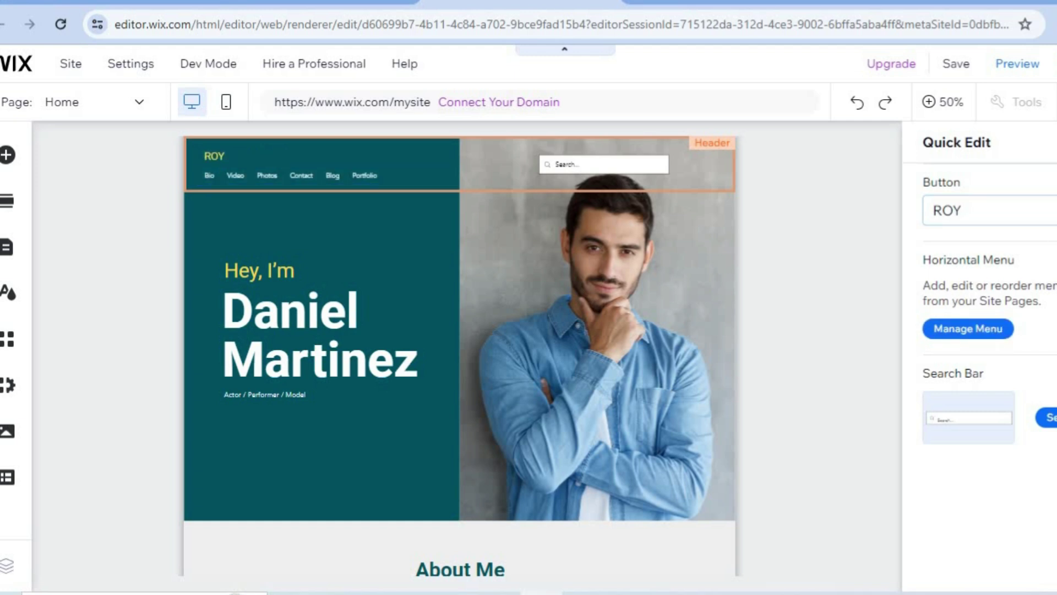
Quick-edit the Welcome section and replace the large name title with the site owner's first name in capitals
click(942, 102)
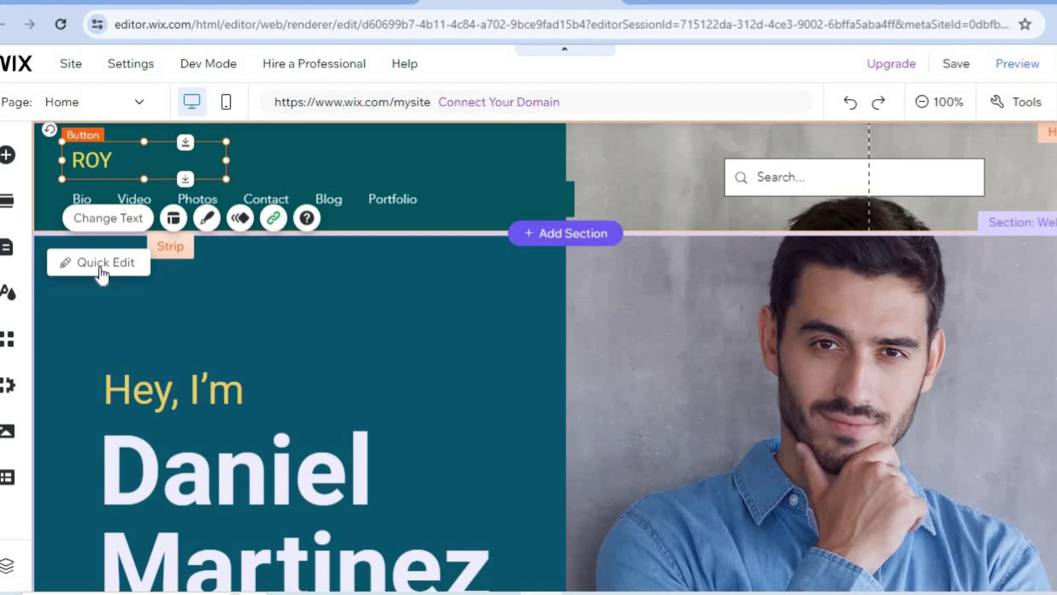
click(79, 265)
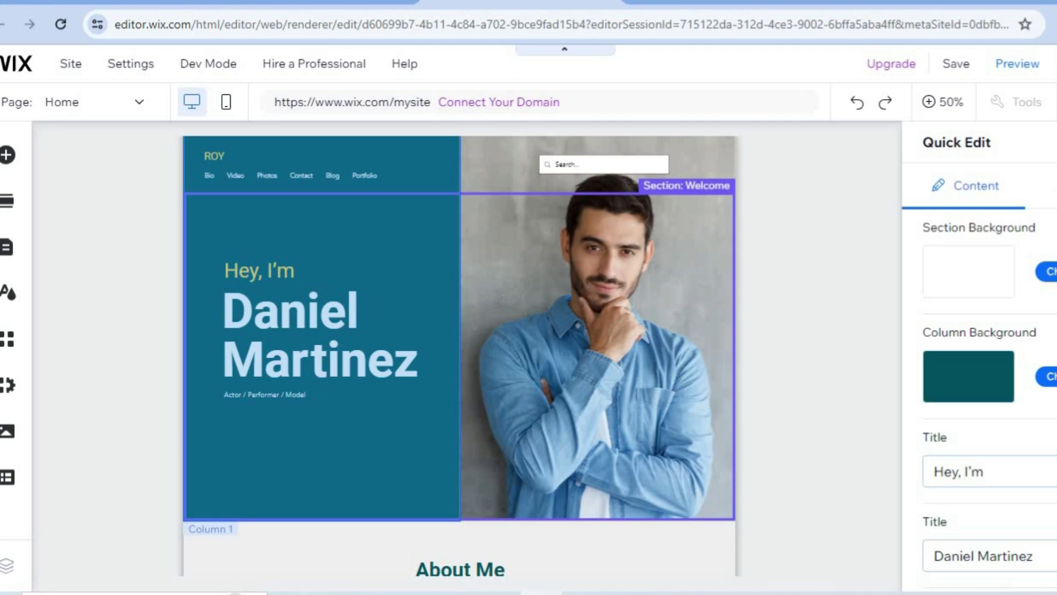
scroll(971, 386, down, 3)
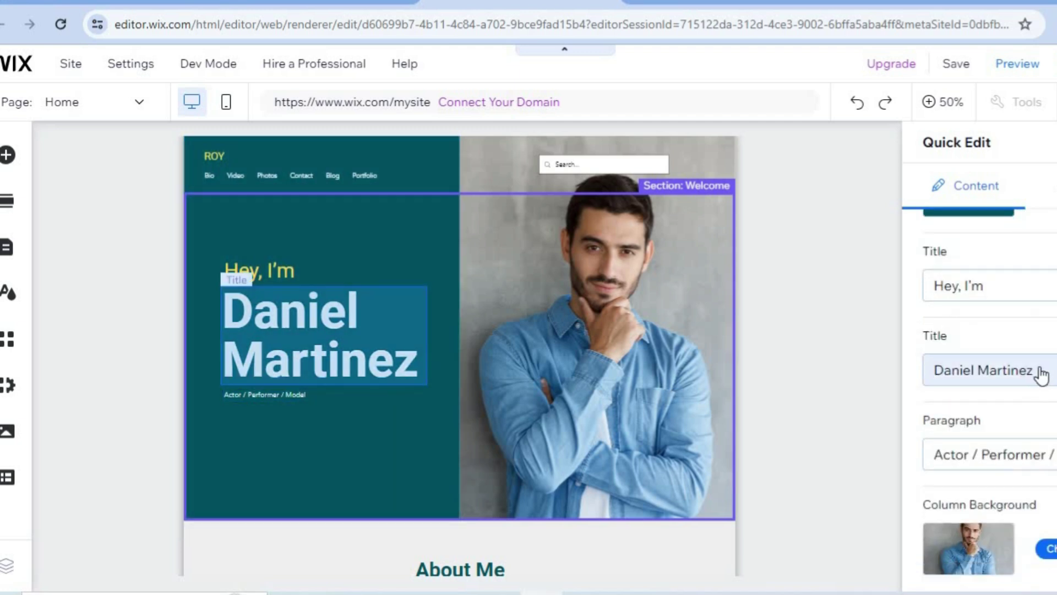
click(1041, 376)
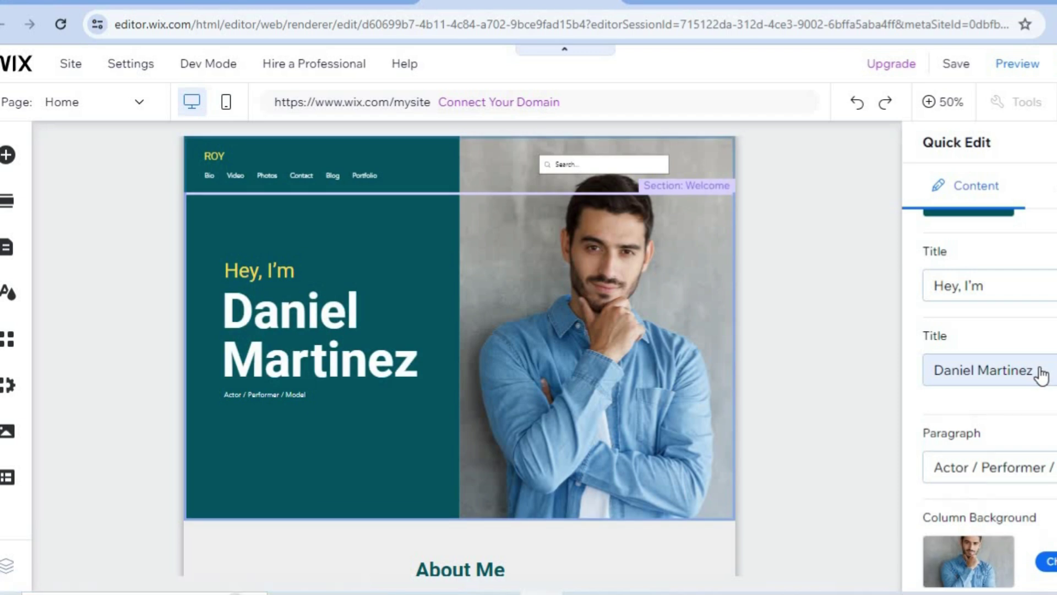
text(R)
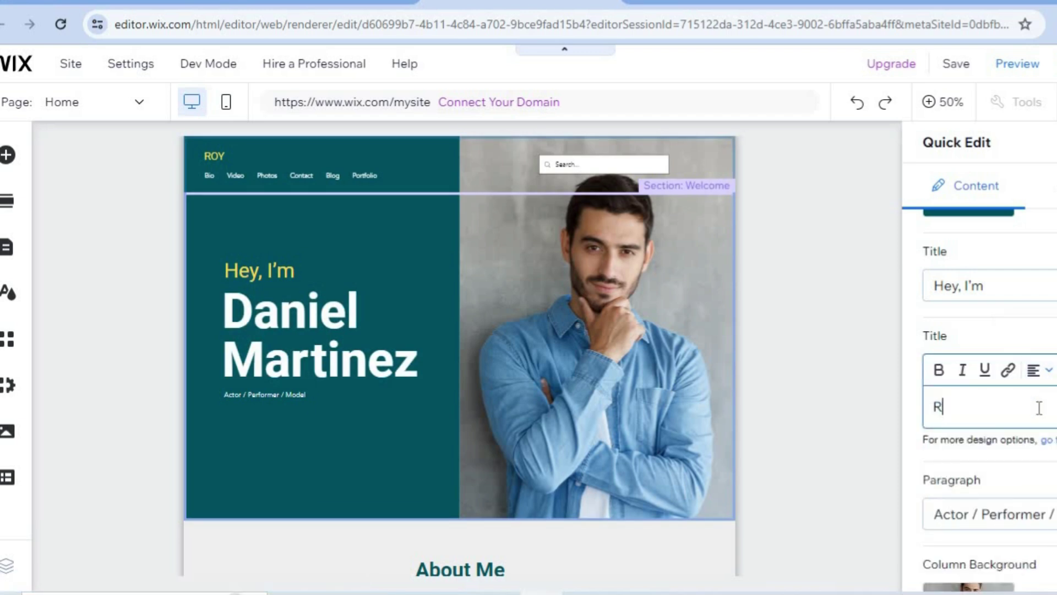
text(OY)
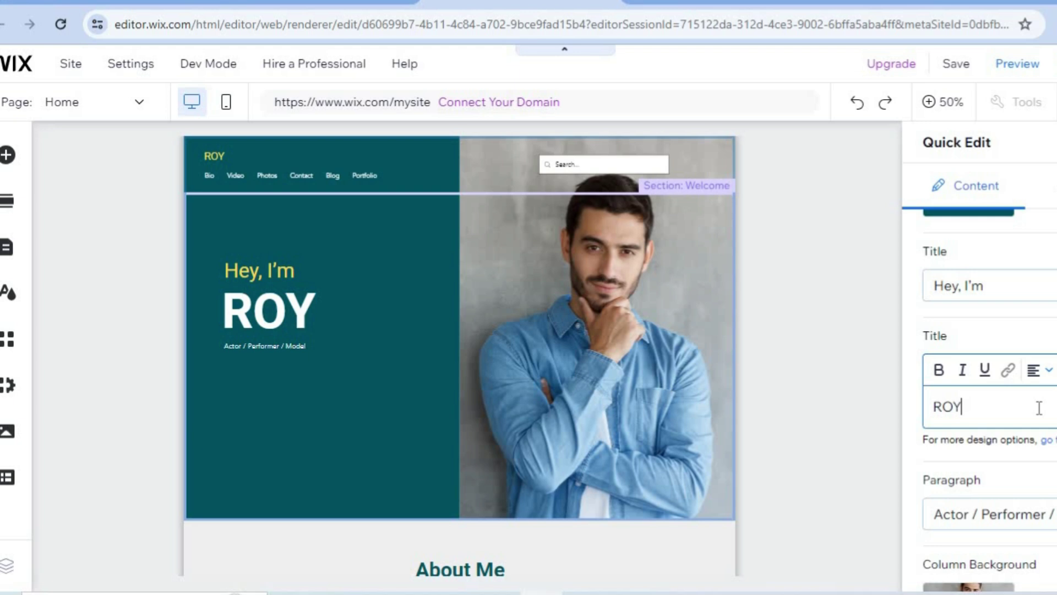
Open the image chooser for the Welcome section's column background and search the Wix media for PHOTOGRAPHER
scroll(1039, 408, down, 2)
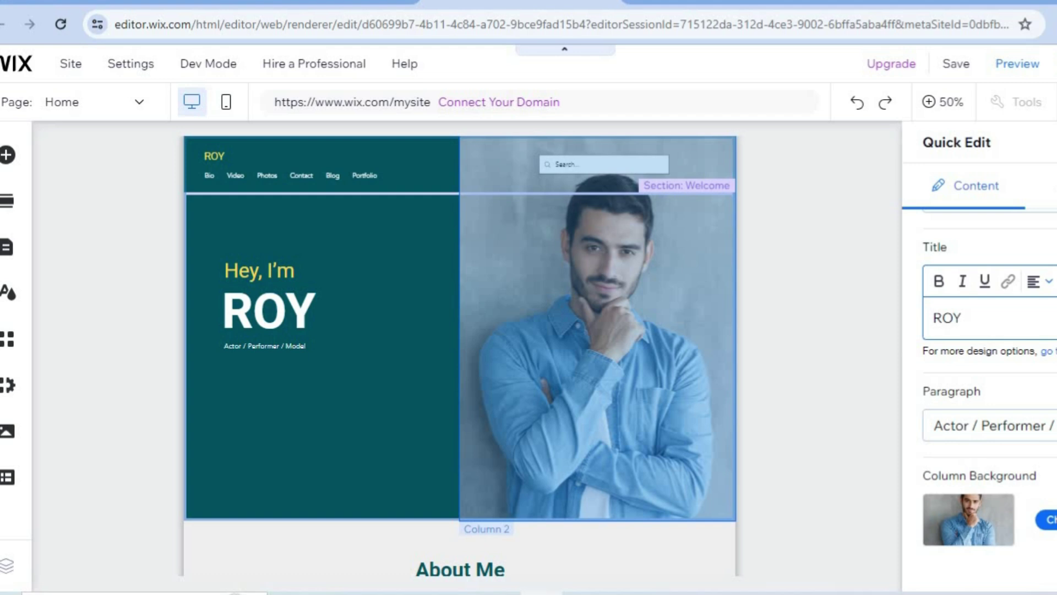
click(1047, 519)
mouse_move(1048, 519)
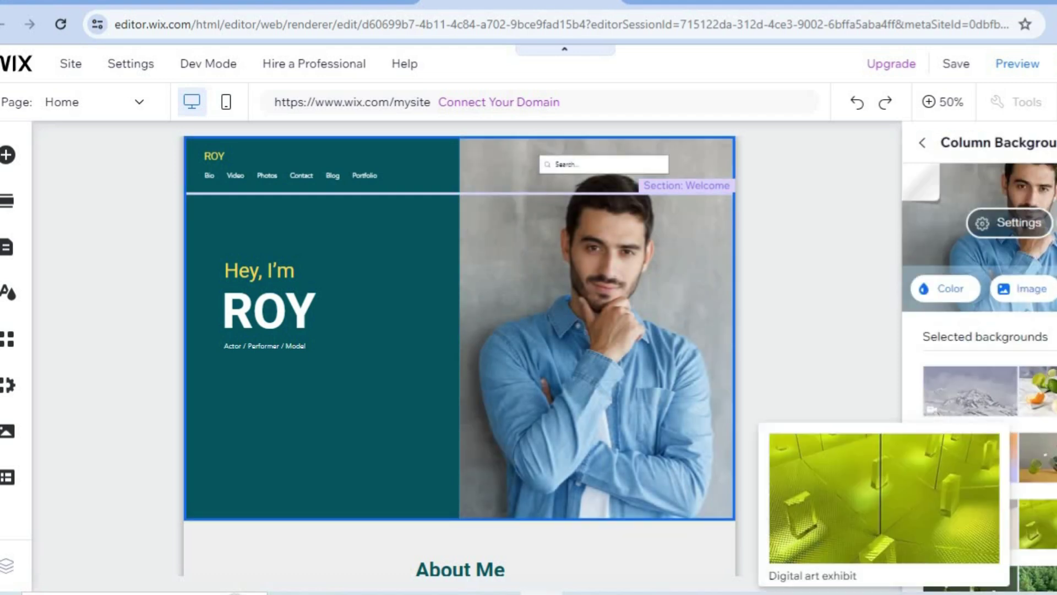
click(1021, 290)
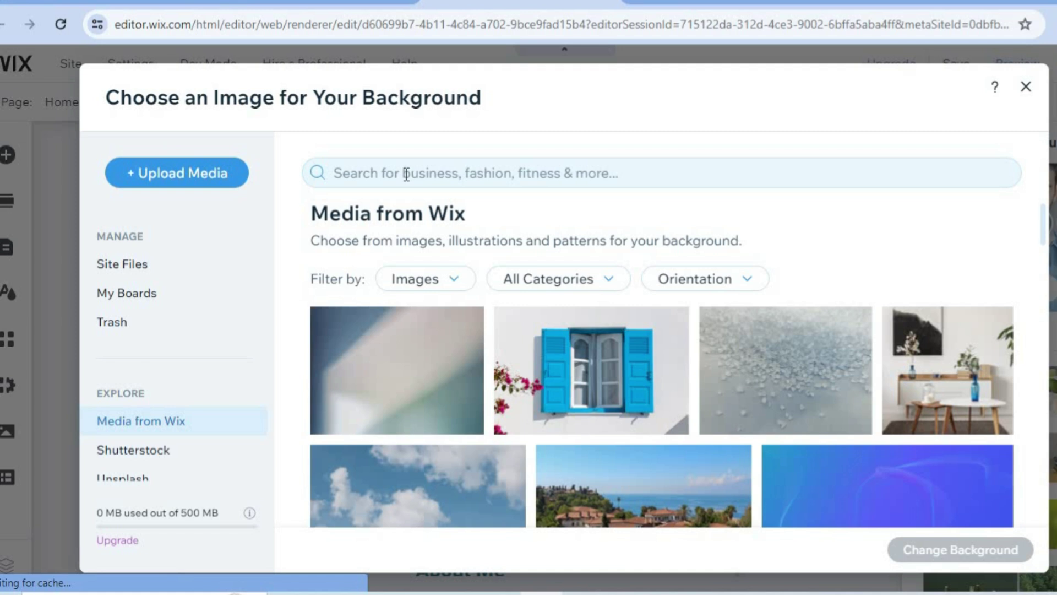
click(473, 174)
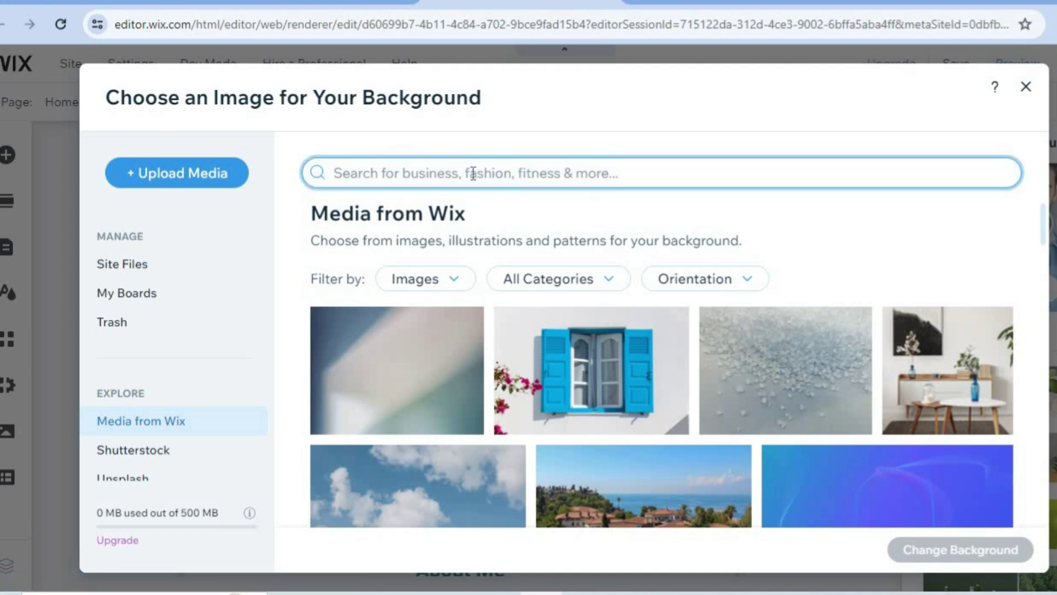
text(PHOTOGRAPHER)
key(Return)
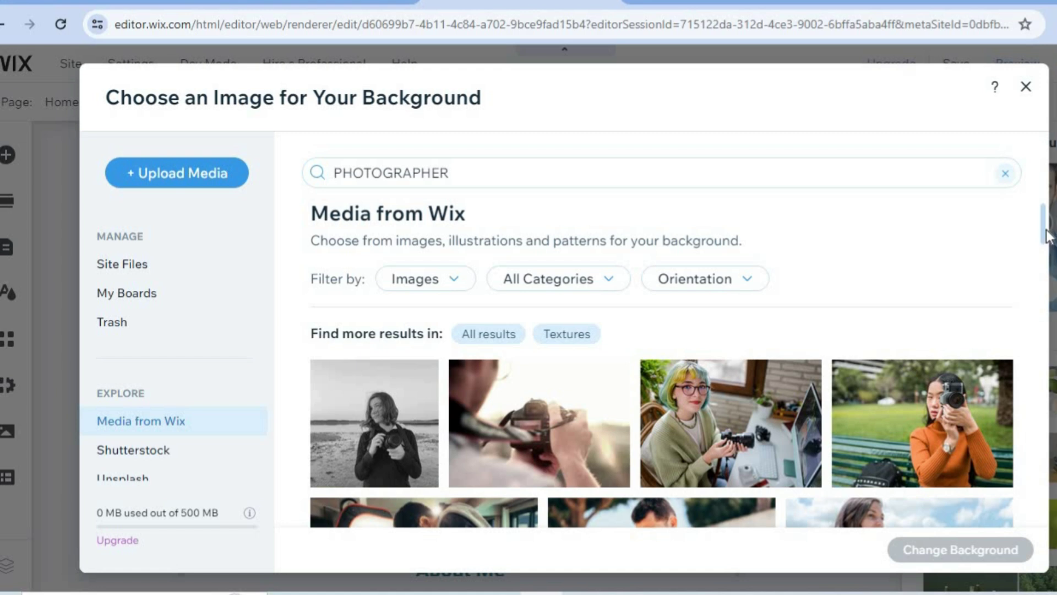
Set the Photographer image of the bearded man holding a camera as the column background and return to the section's quick edit options
scroll(649, 386, down, 2)
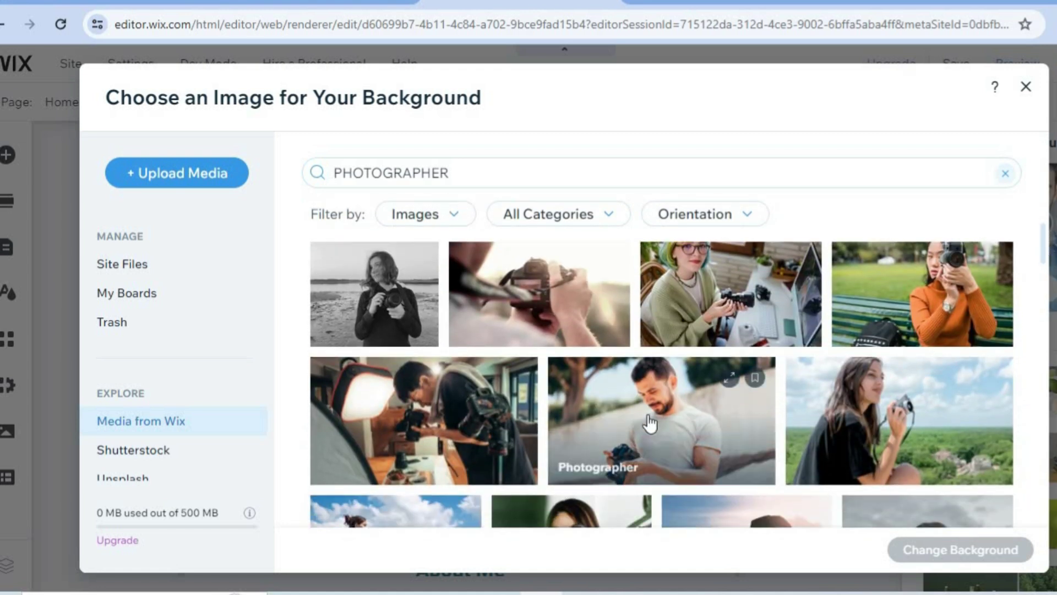
click(649, 423)
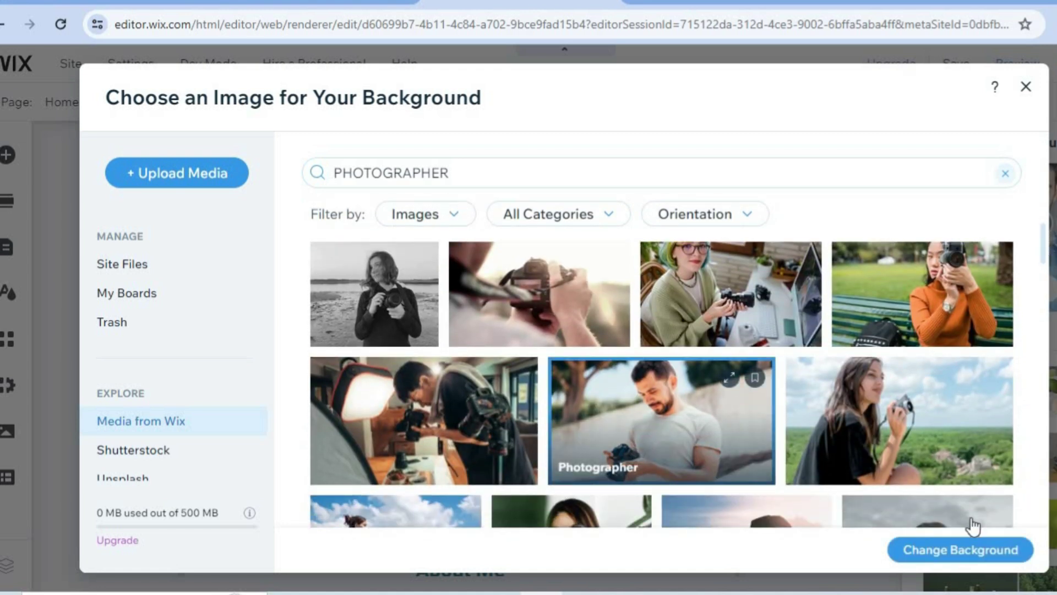
click(941, 551)
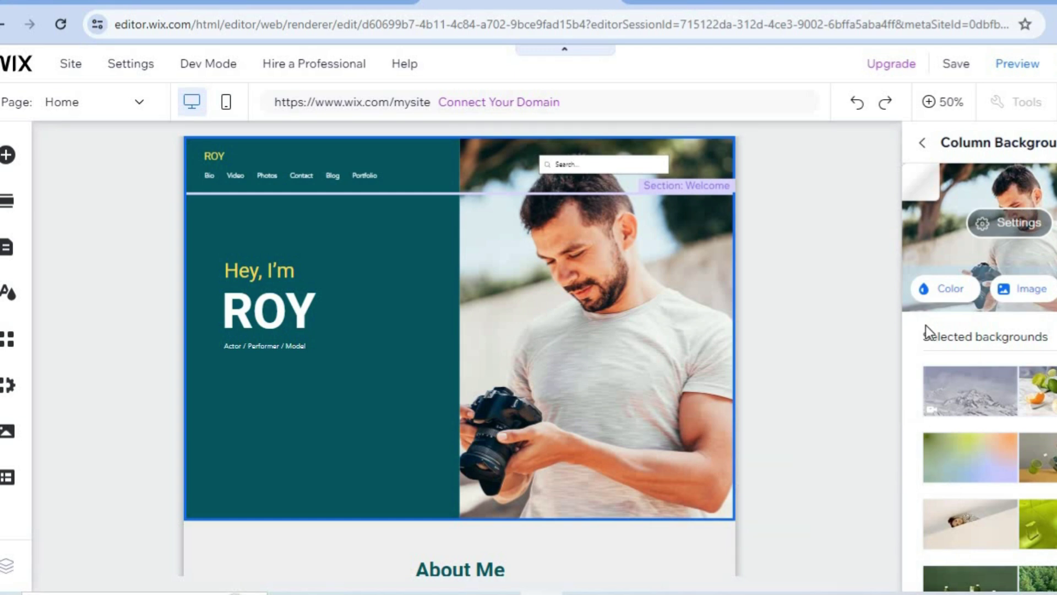
click(923, 148)
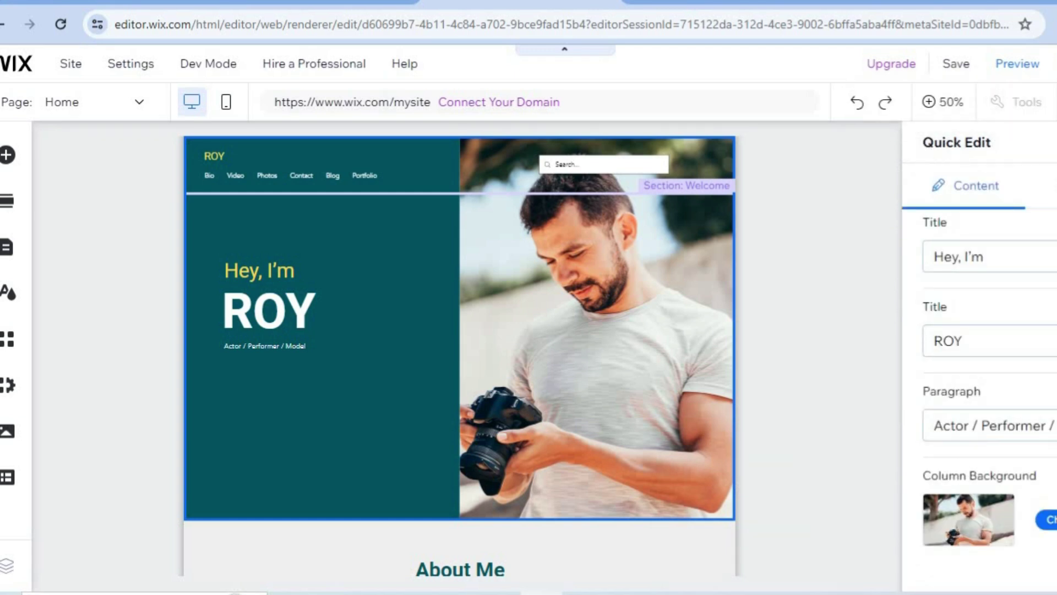
Inspect the About Me section's heading and paragraph text, and review the first paragraph's text settings
key(ctrl+plus)
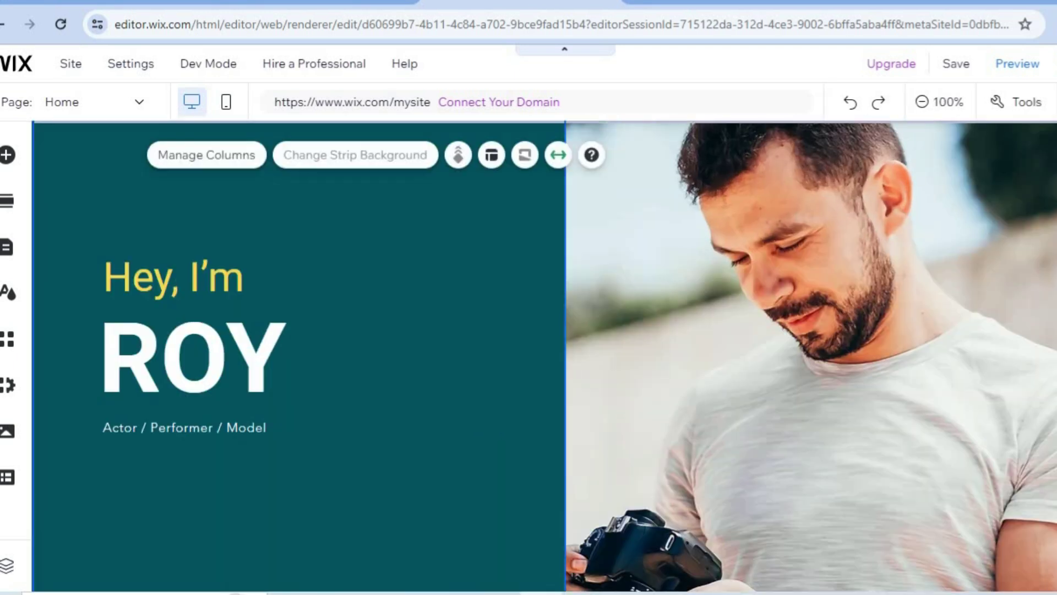
scroll(544, 355, down, 10)
scroll(604, 297, down, 1)
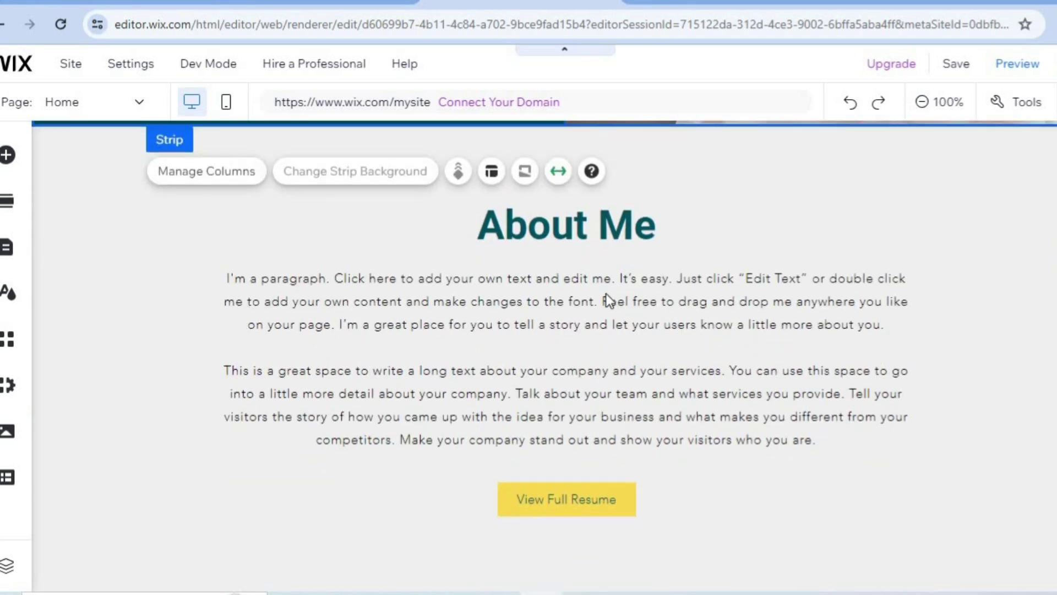
click(447, 298)
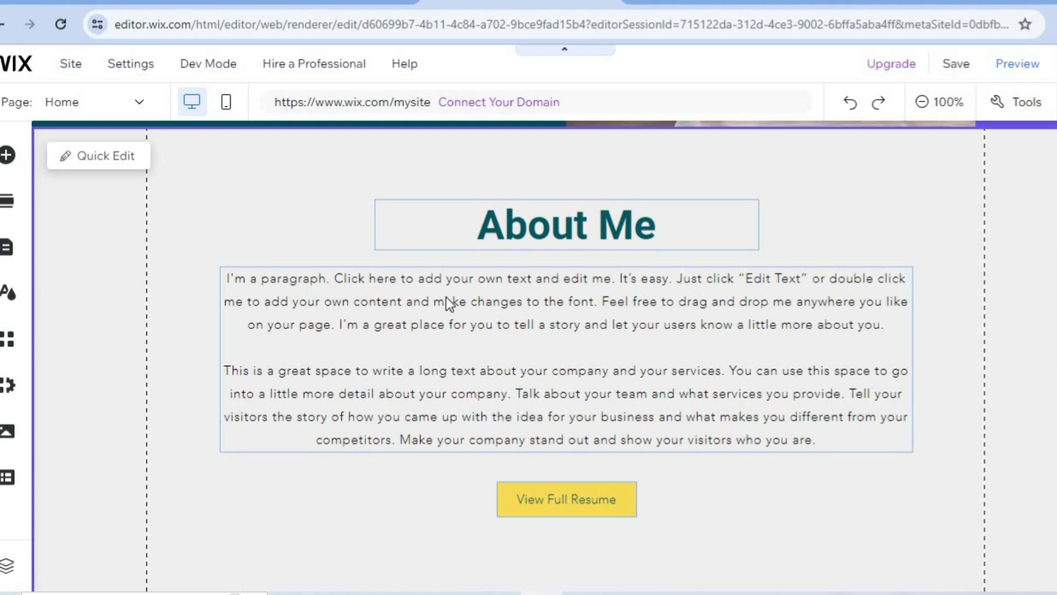
double_click(542, 230)
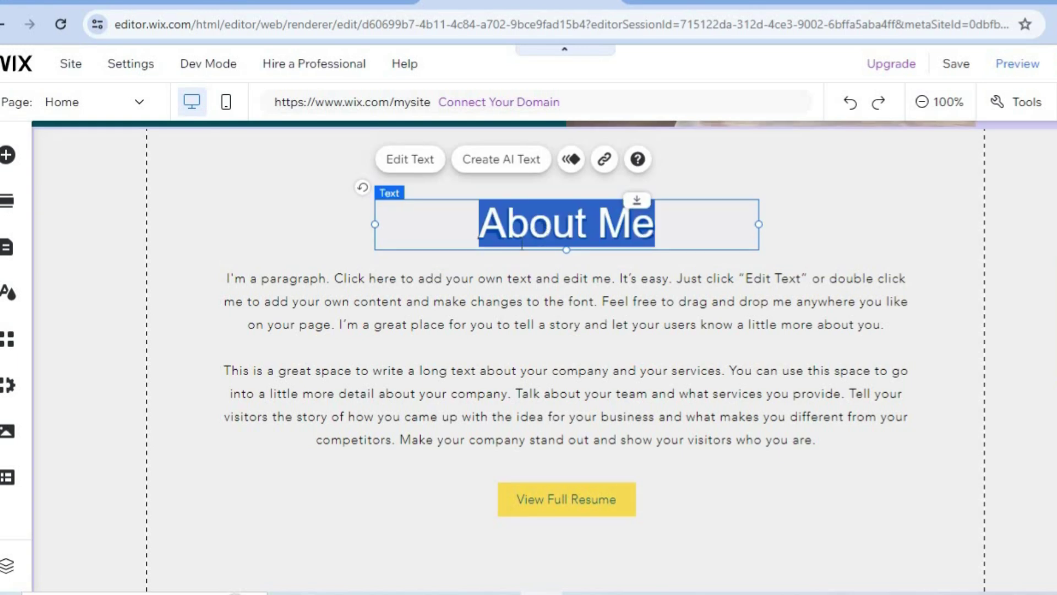
click(426, 312)
double_click(427, 312)
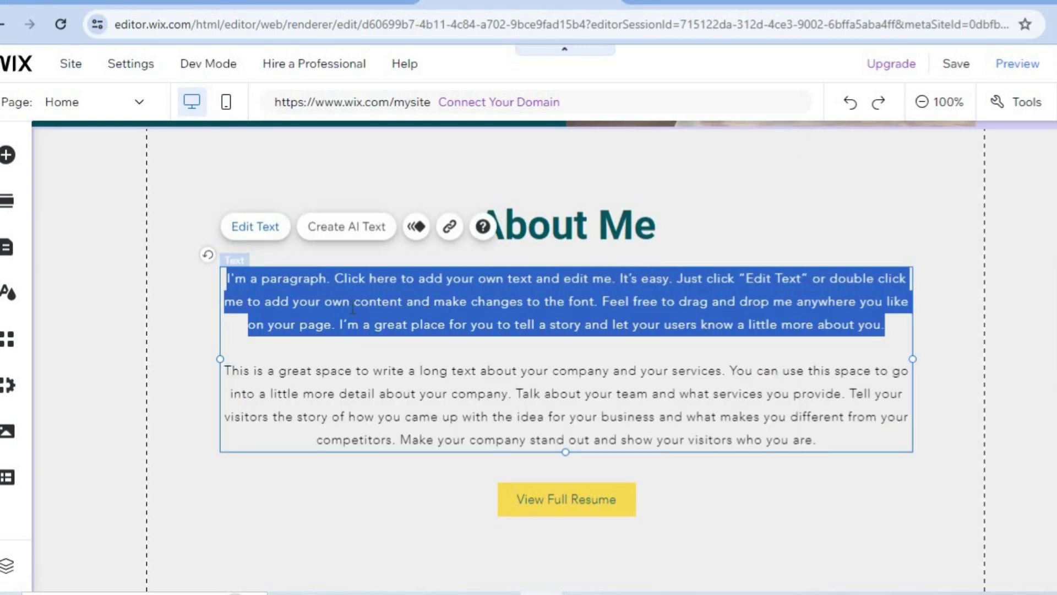
click(264, 228)
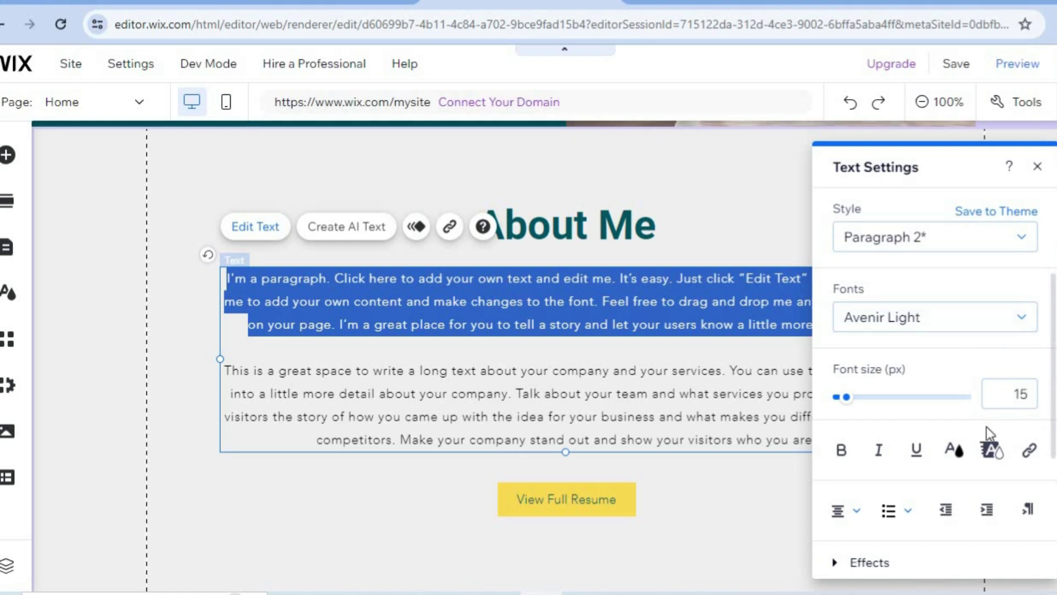
click(1032, 167)
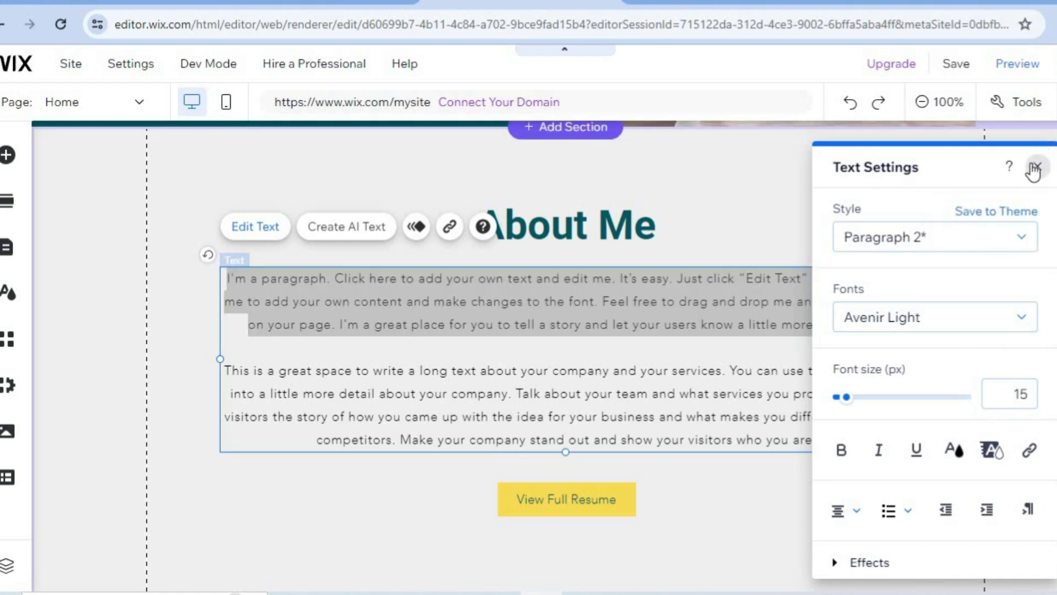
click(746, 234)
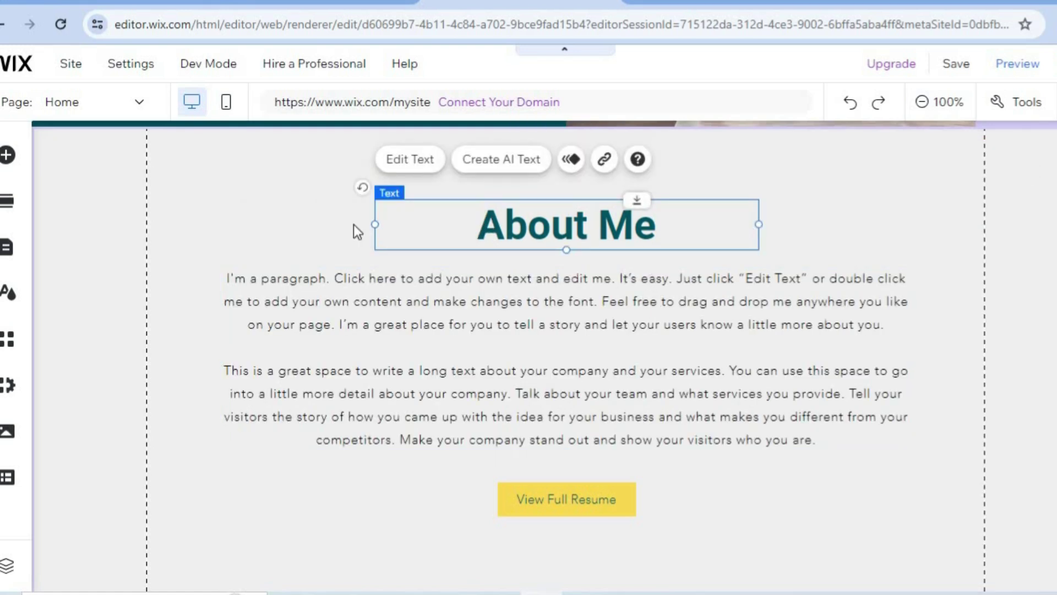
Switch to the Portfolio page and look over its project gallery and contact section
click(125, 108)
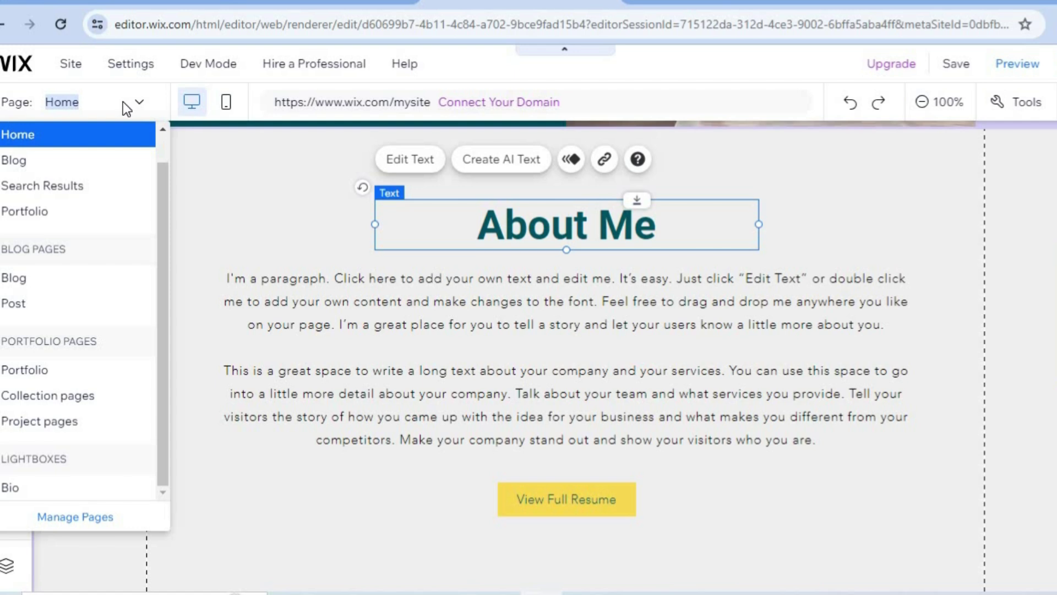
click(78, 215)
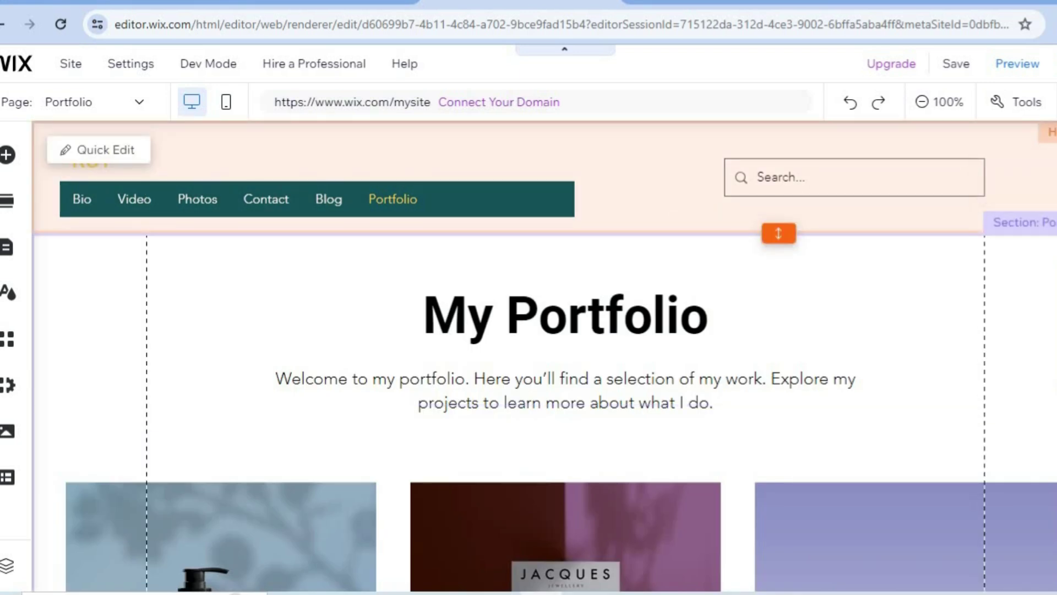
scroll(551, 358, down, 4)
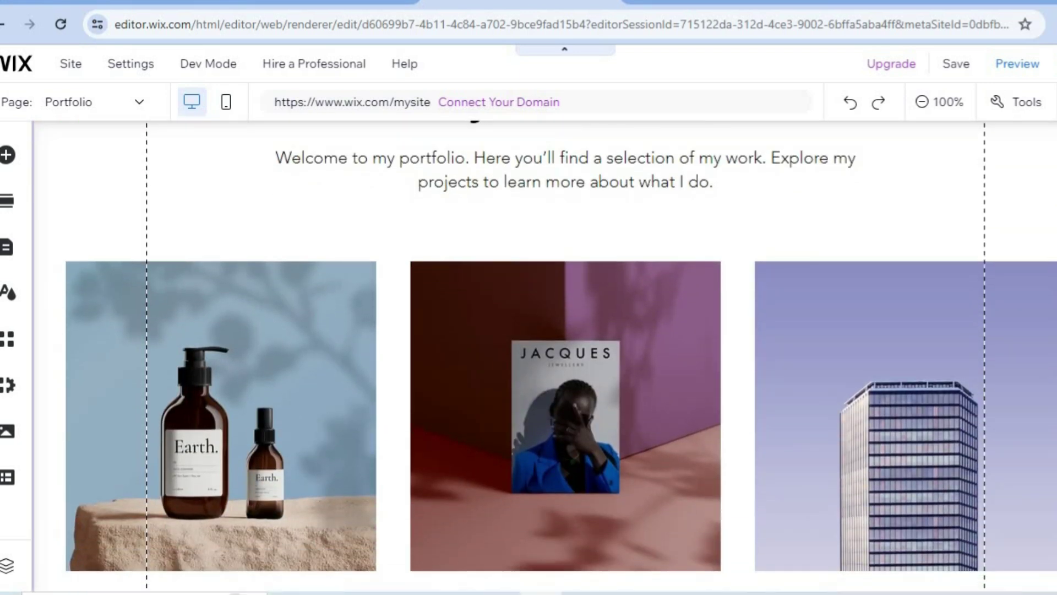
scroll(862, 286, down, 10)
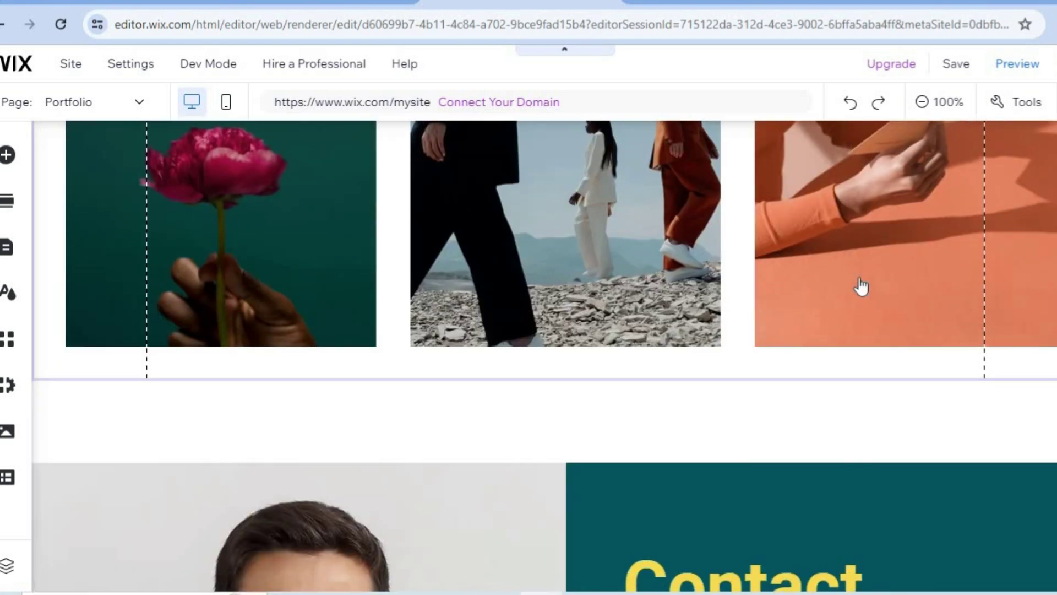
scroll(544, 355, down, 6)
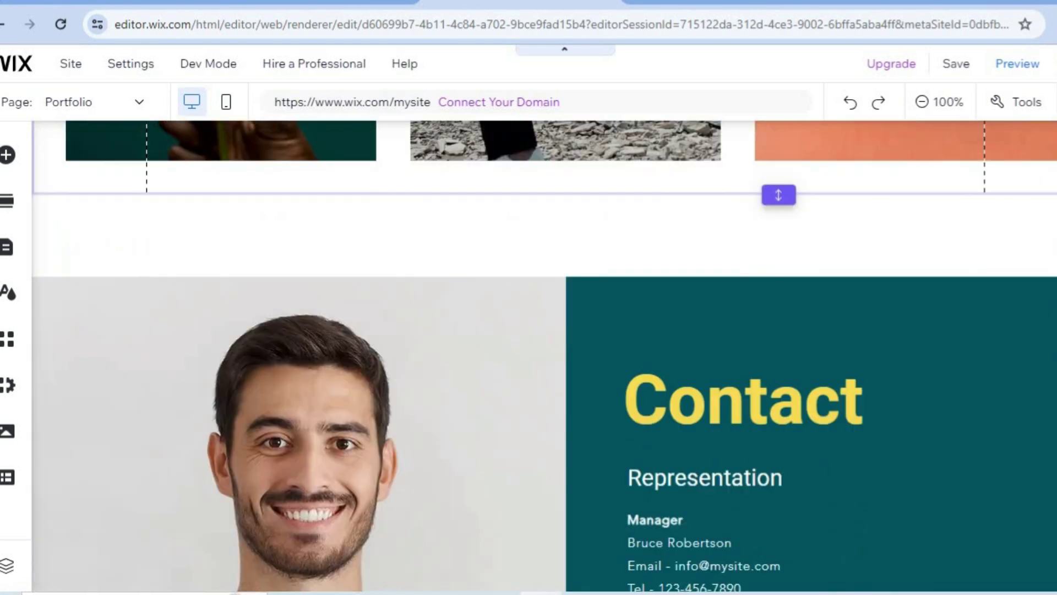
scroll(747, 299, down, 1)
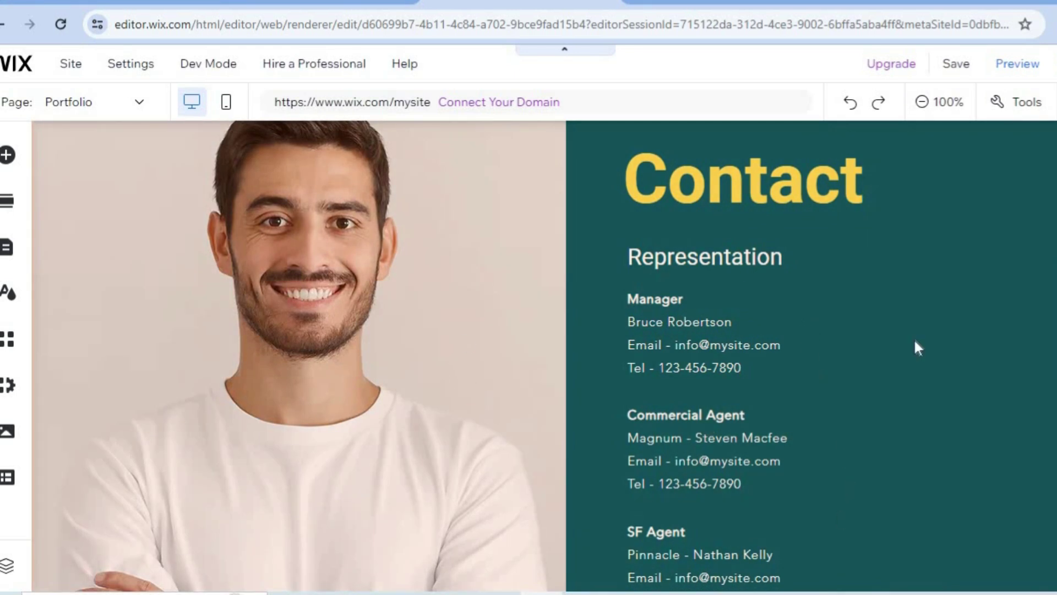
scroll(544, 355, down, 5)
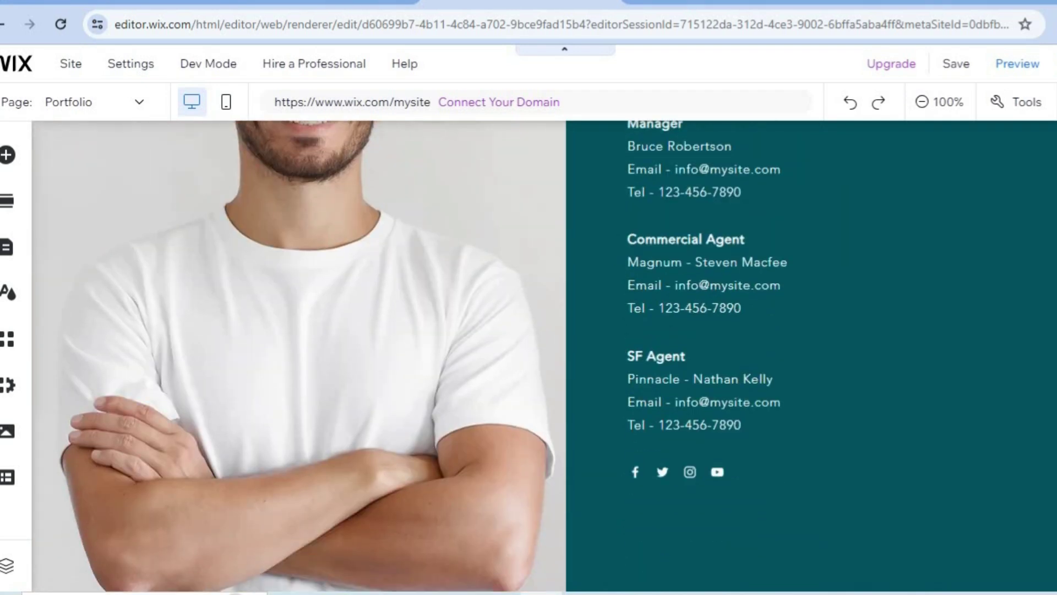
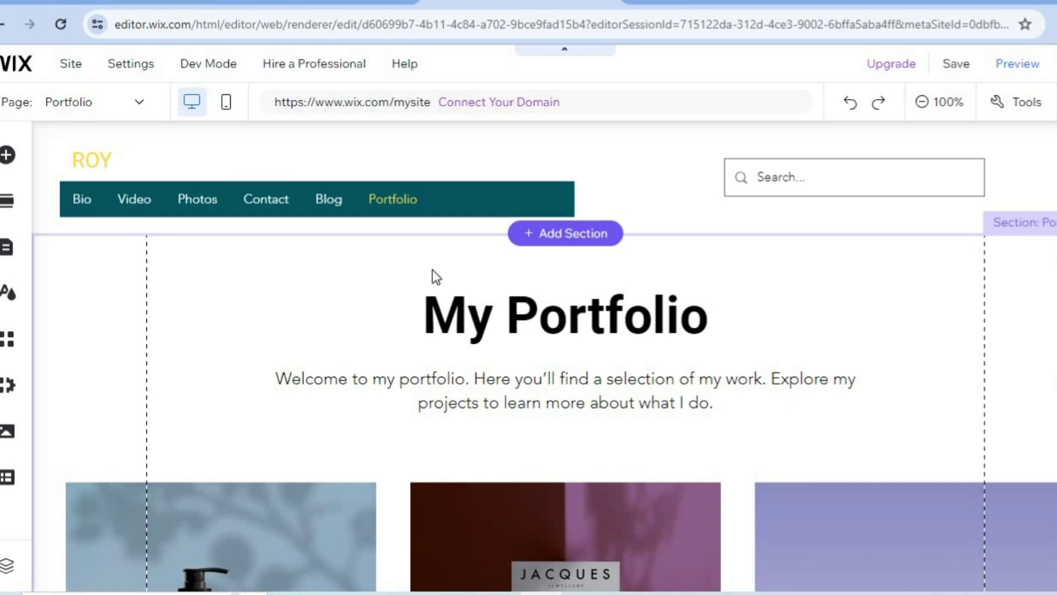
Browse the addable elements for menus, buttons, PayPal buttons, galleries, contact forms, video and music, and social bars, then close the collection
click(8, 159)
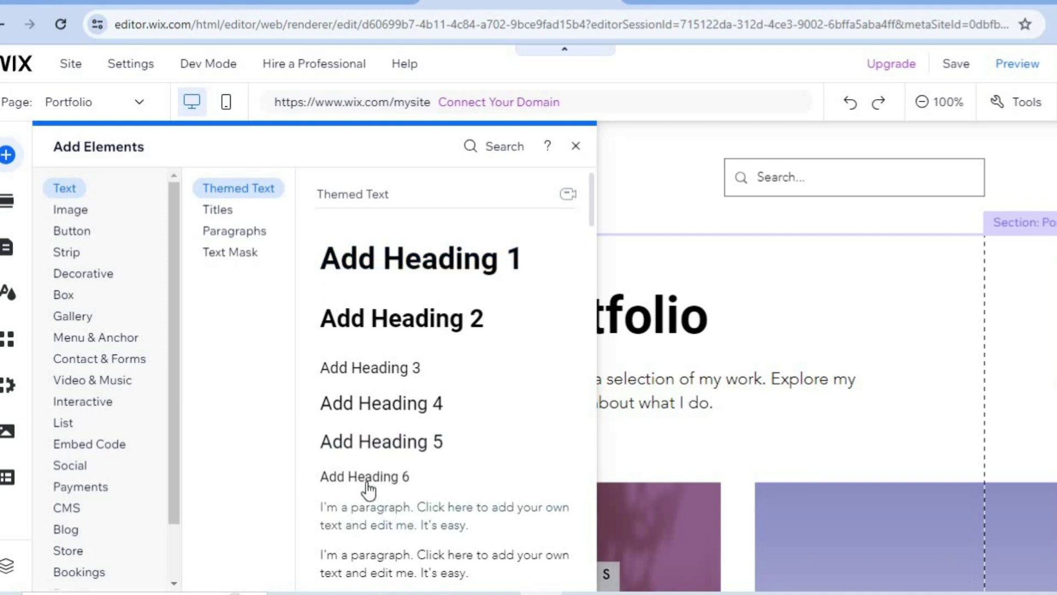
click(131, 341)
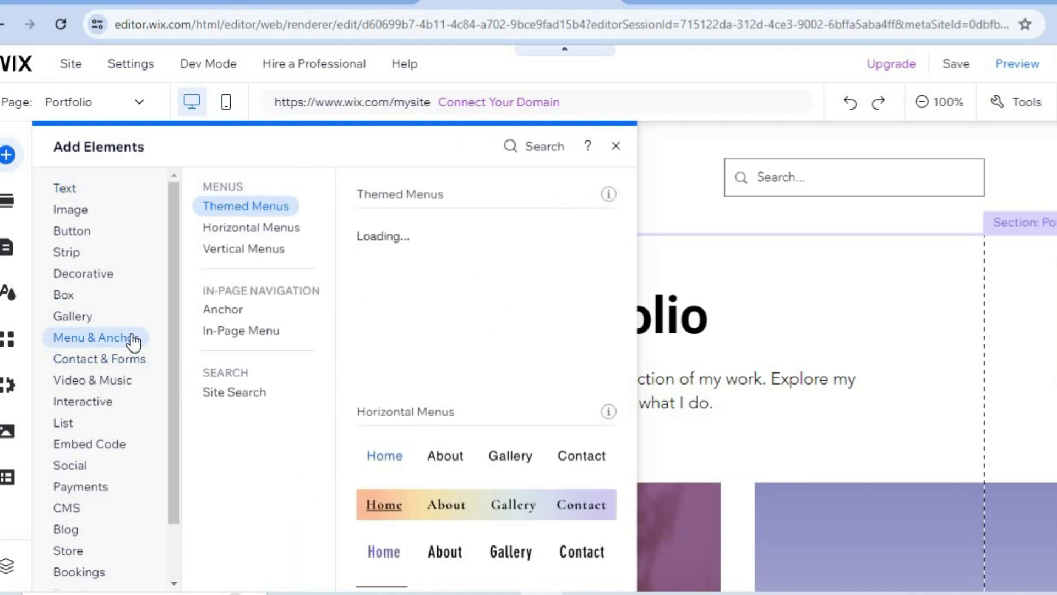
click(84, 234)
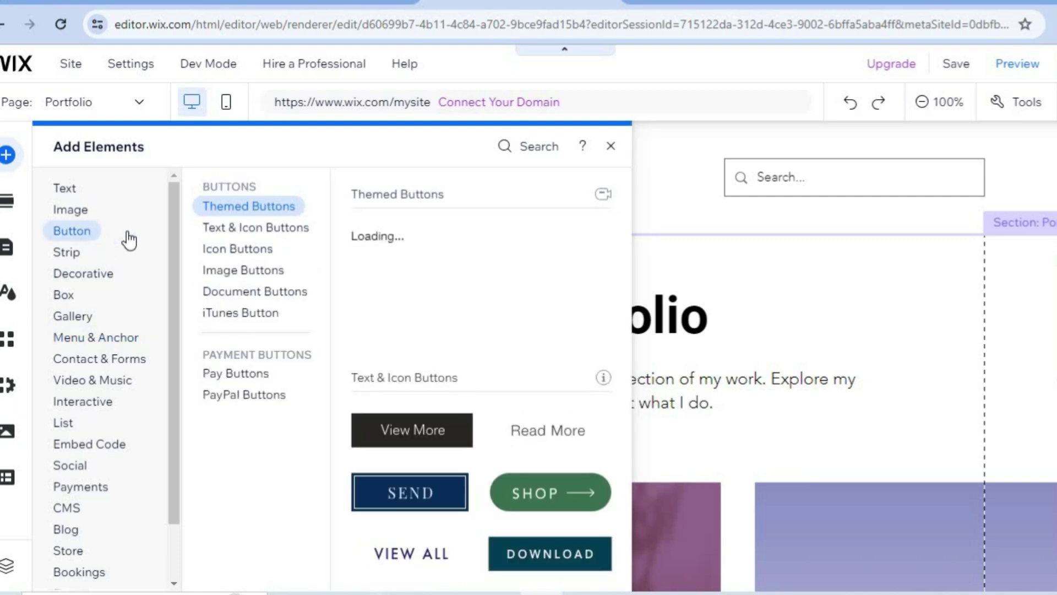
click(276, 397)
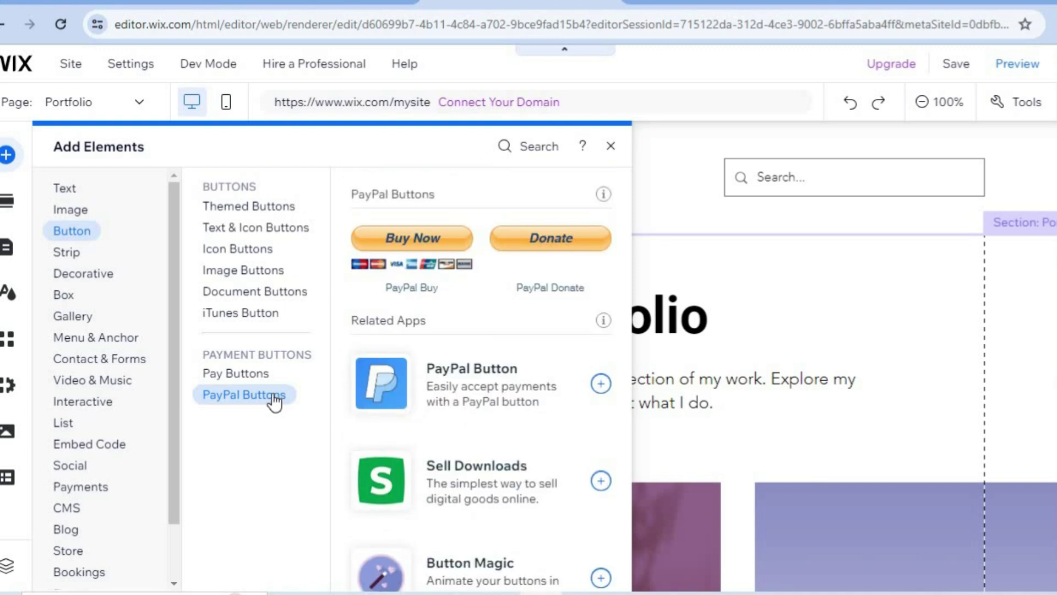
click(87, 319)
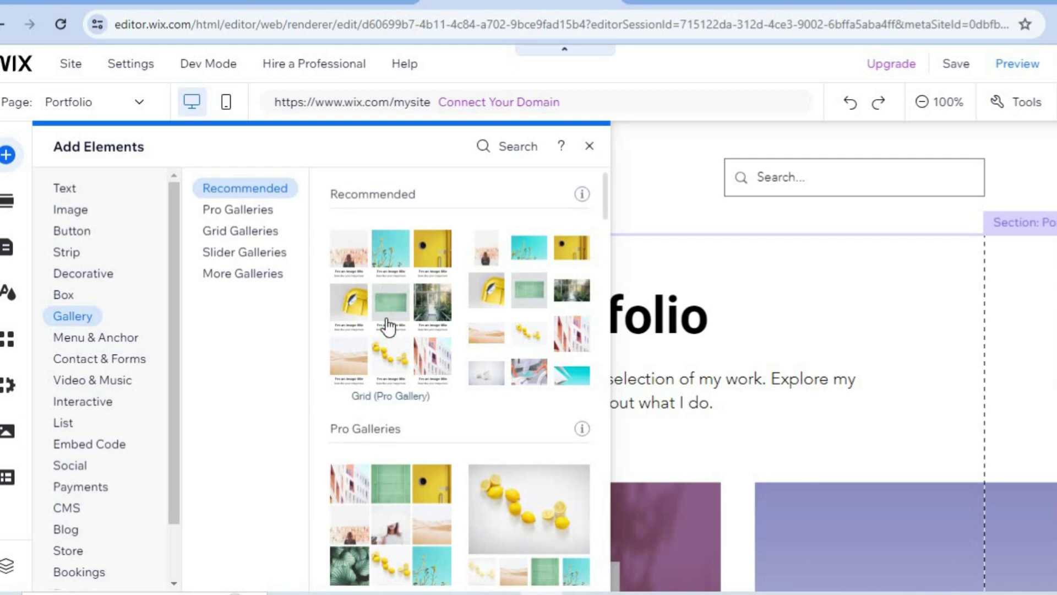
click(102, 366)
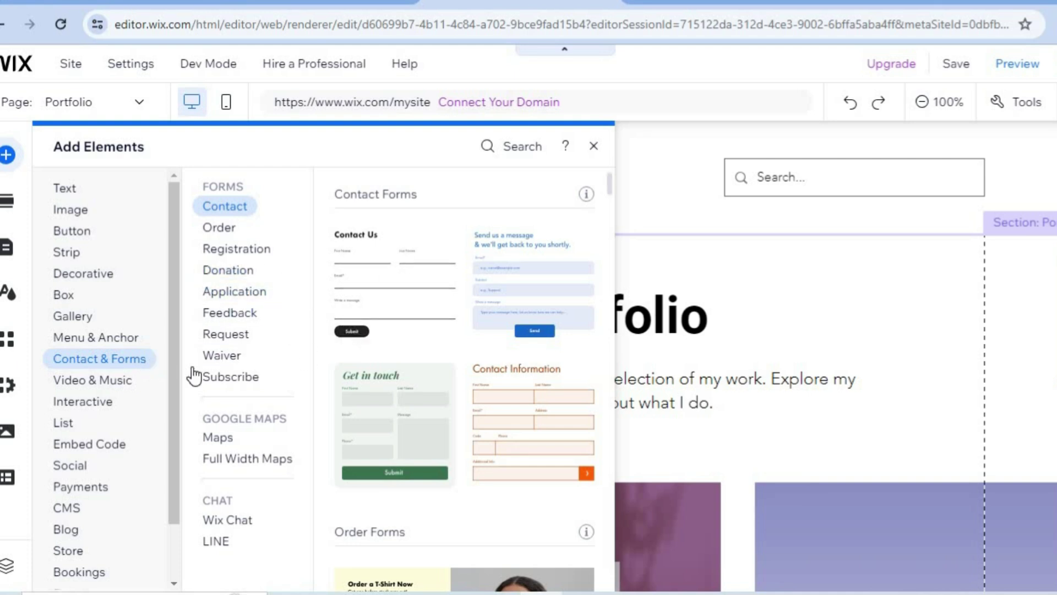
click(114, 383)
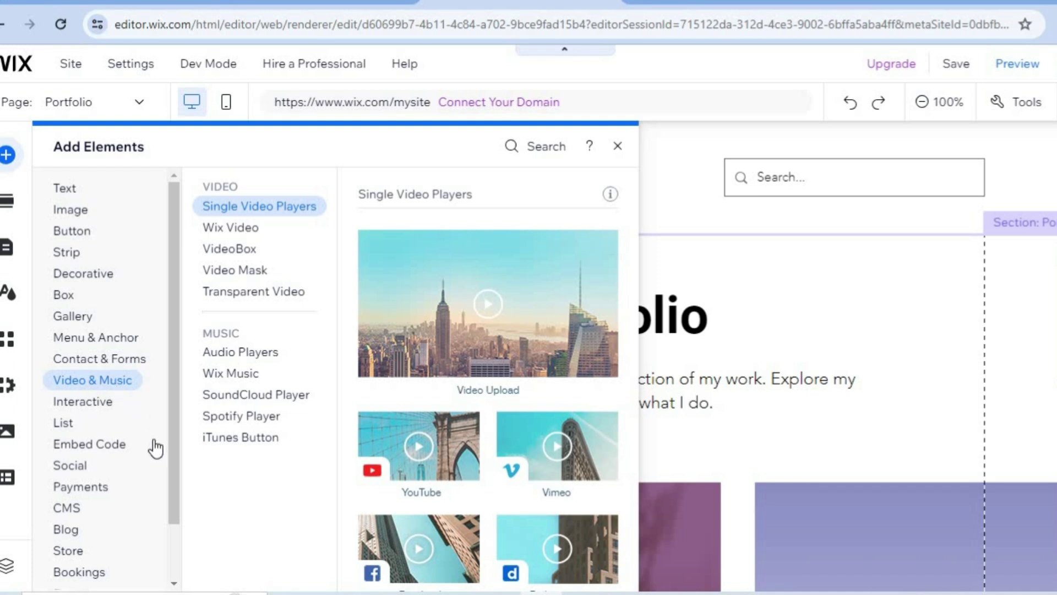
click(85, 470)
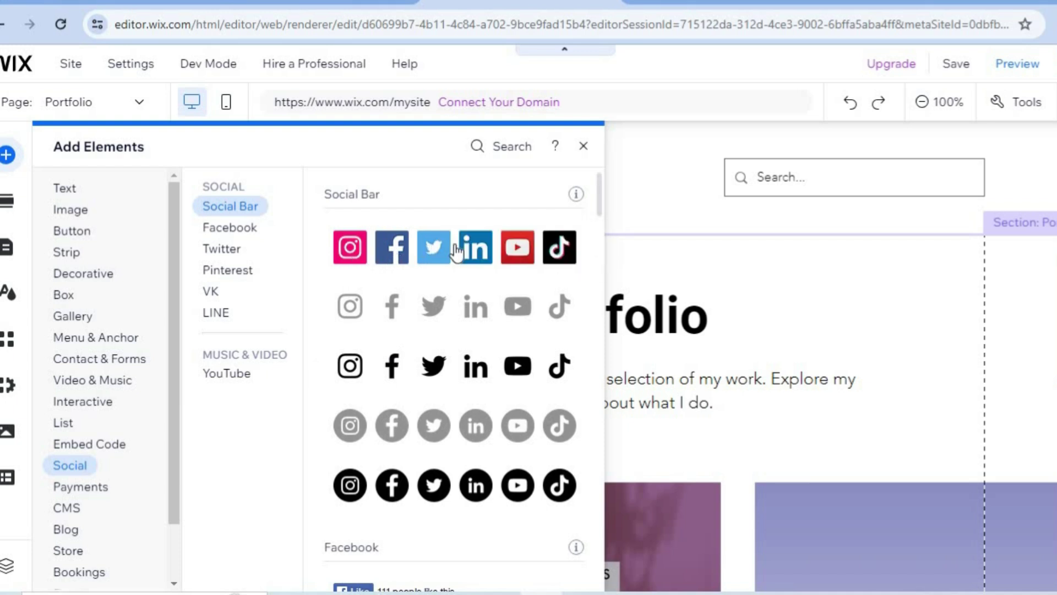
click(394, 246)
click(434, 425)
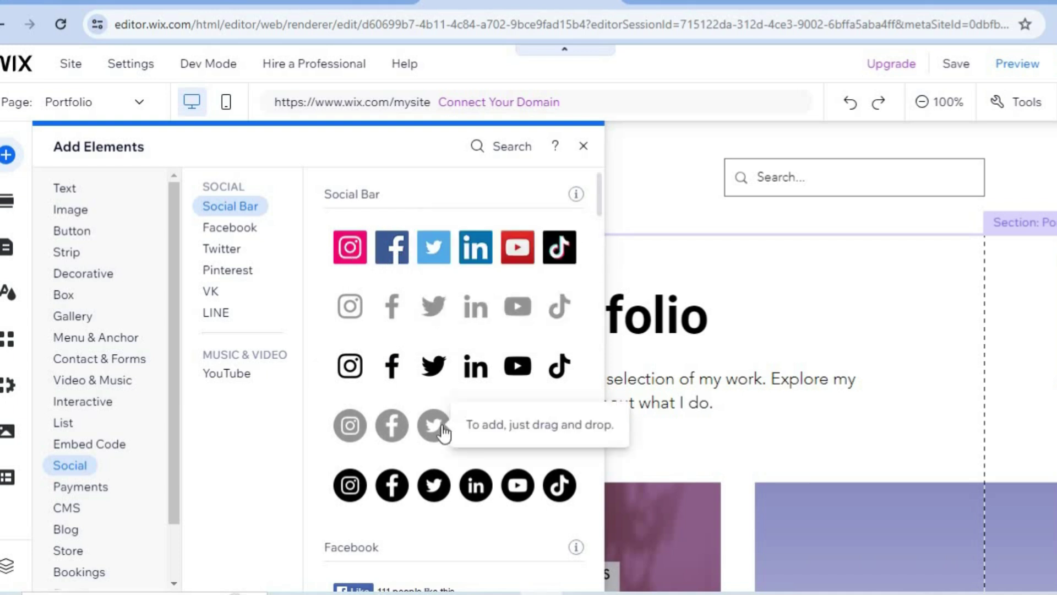
click(584, 146)
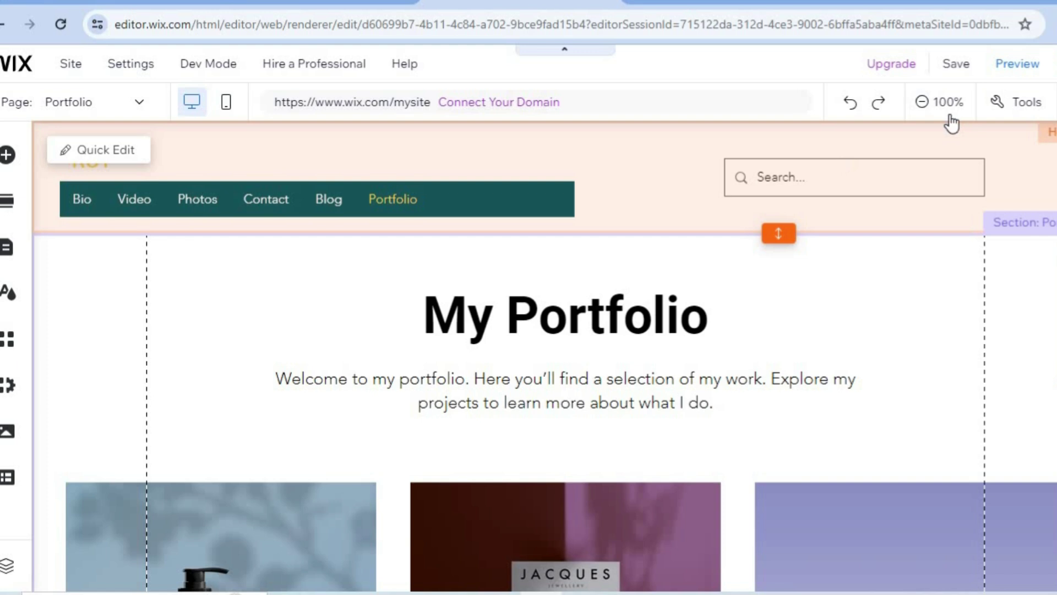
Preview the site and look over the Portfolio page from its project gallery down to the Representation contact section
click(1020, 64)
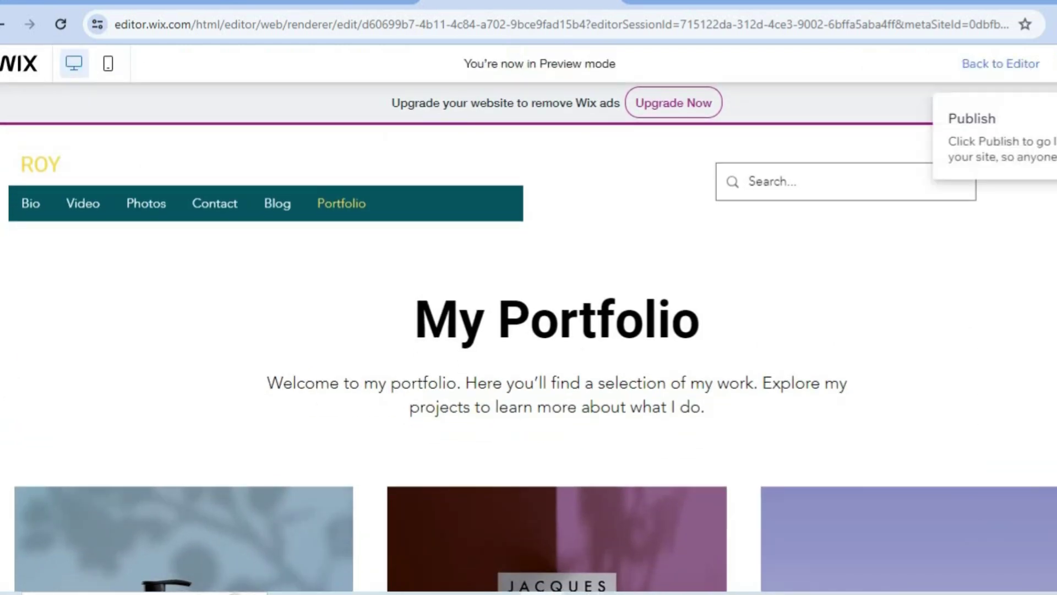
scroll(529, 363, down, 3)
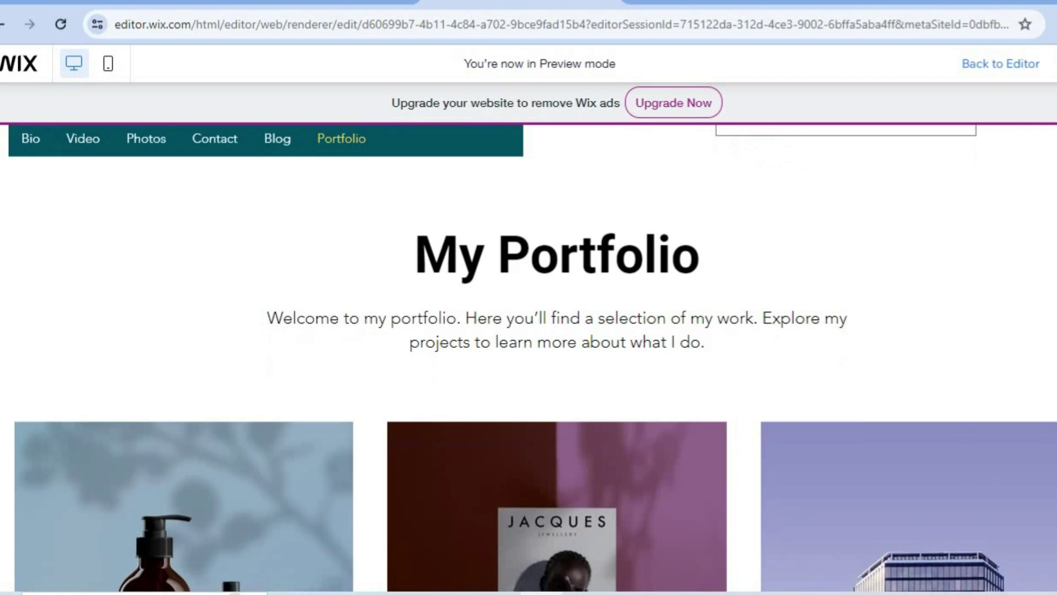
scroll(528, 357, down, 10)
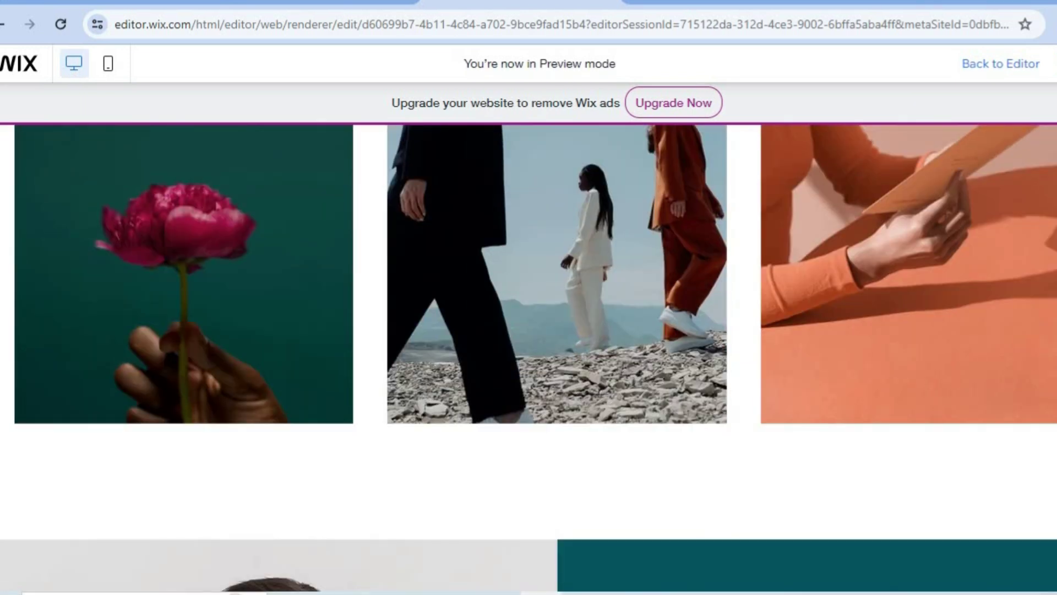
scroll(529, 358, down, 10)
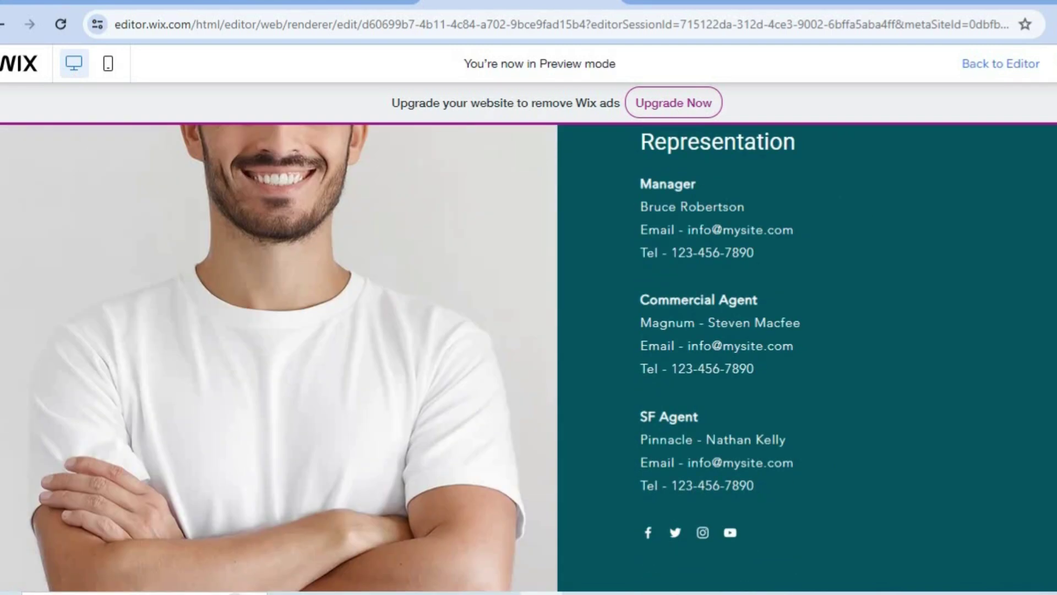
scroll(528, 358, down, 2)
scroll(529, 358, up, 20)
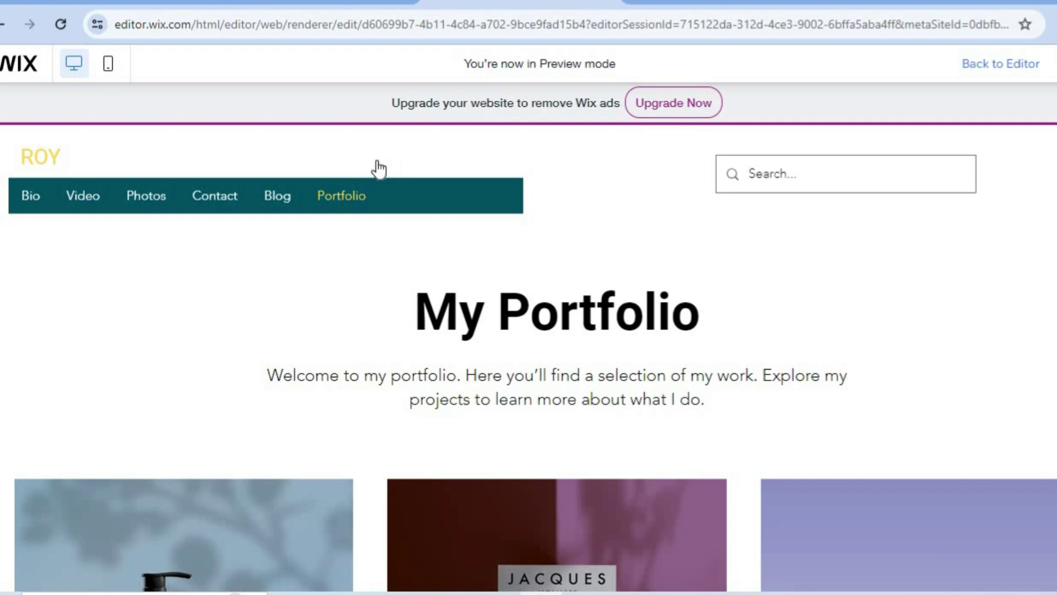
View the resume opened by the Bio link and close it, and examine the home page's Welcome section through the site title link
click(36, 195)
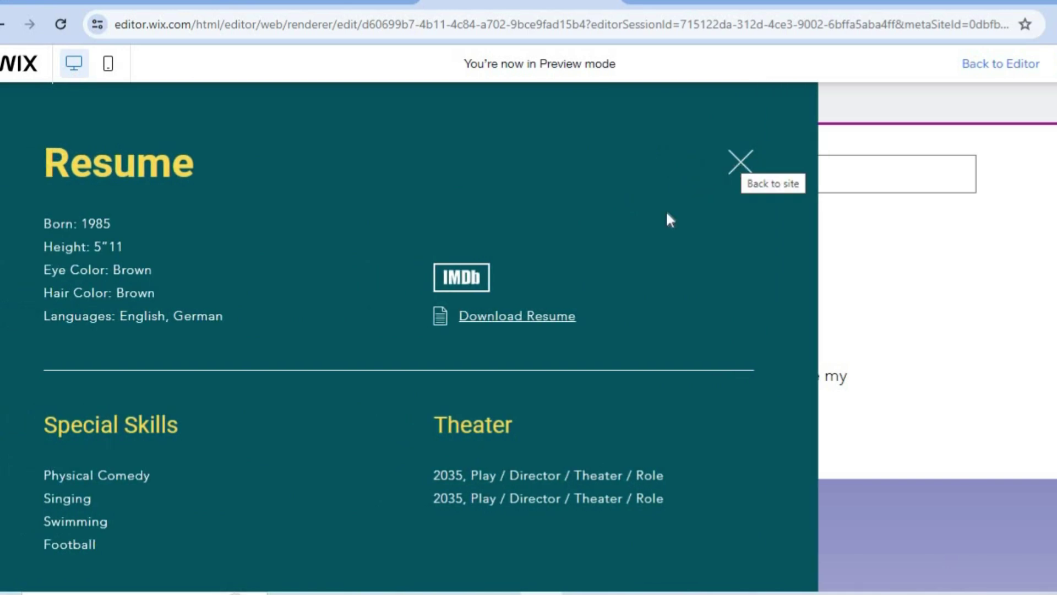
click(740, 161)
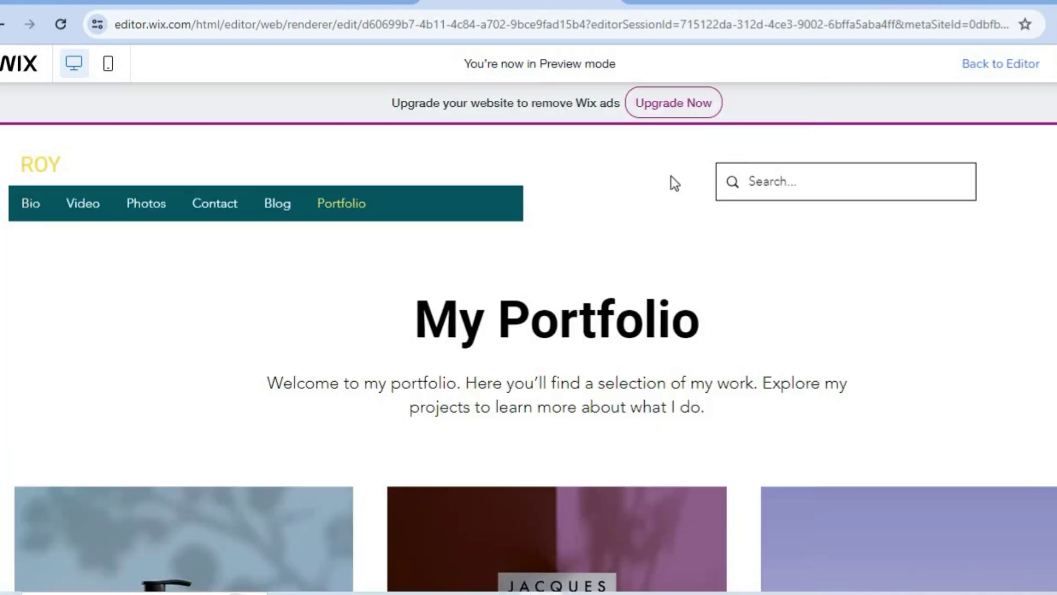
click(38, 172)
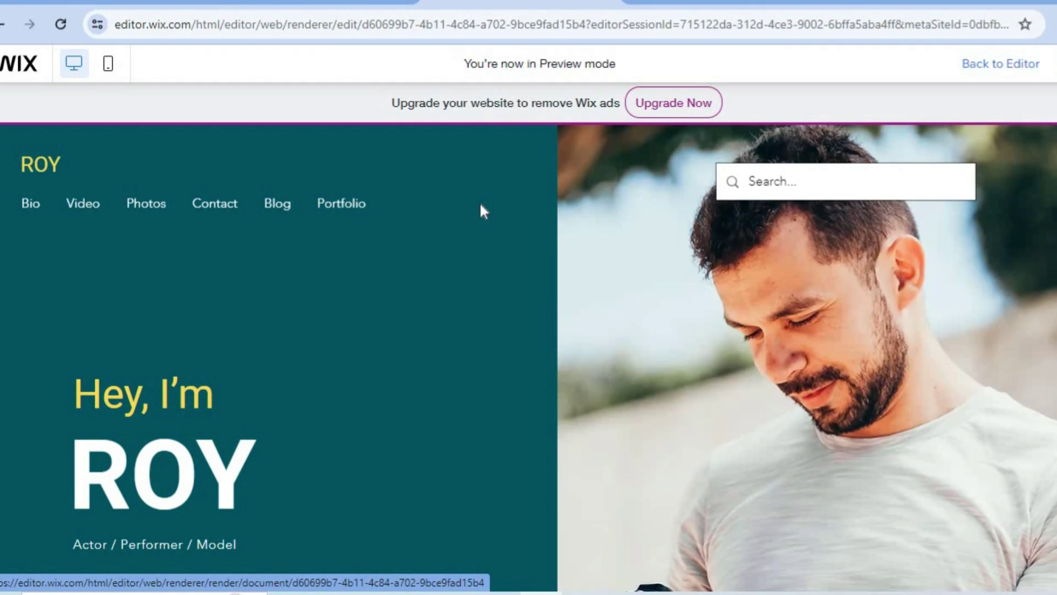
scroll(528, 358, down, 10)
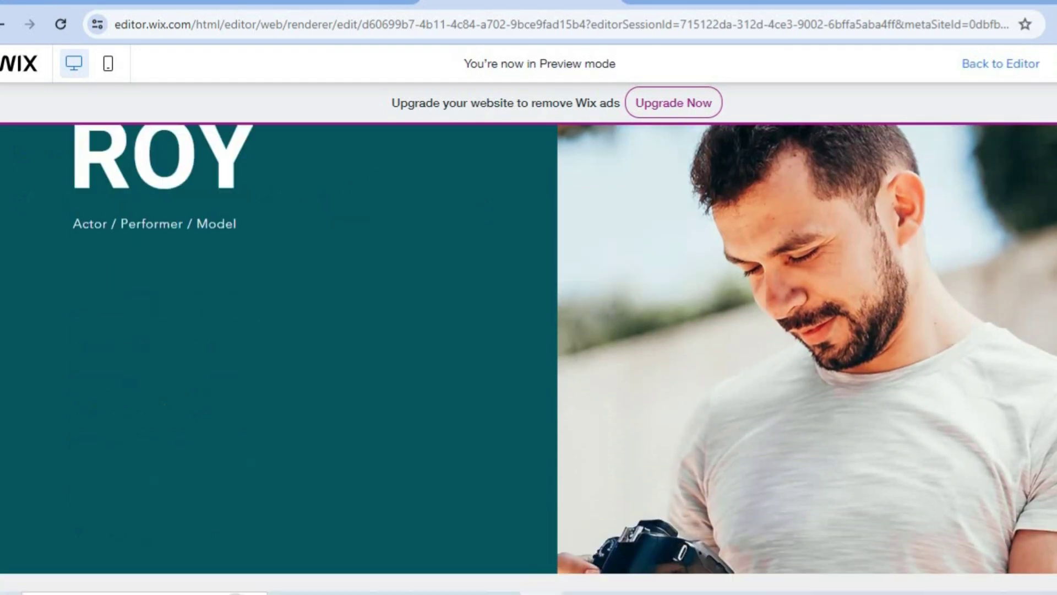
scroll(528, 358, up, 10)
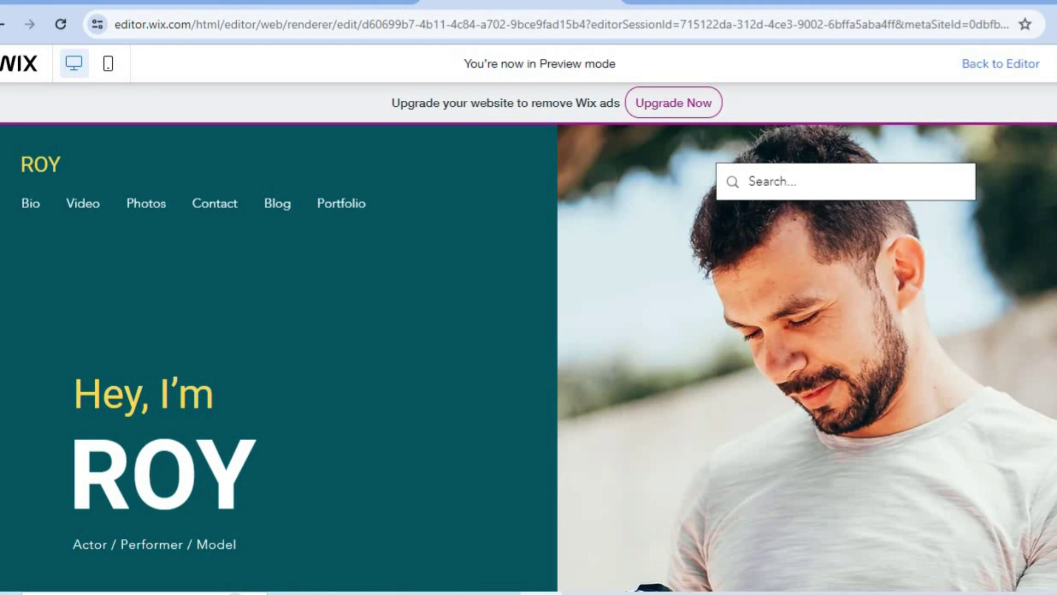
scroll(529, 357, down, 5)
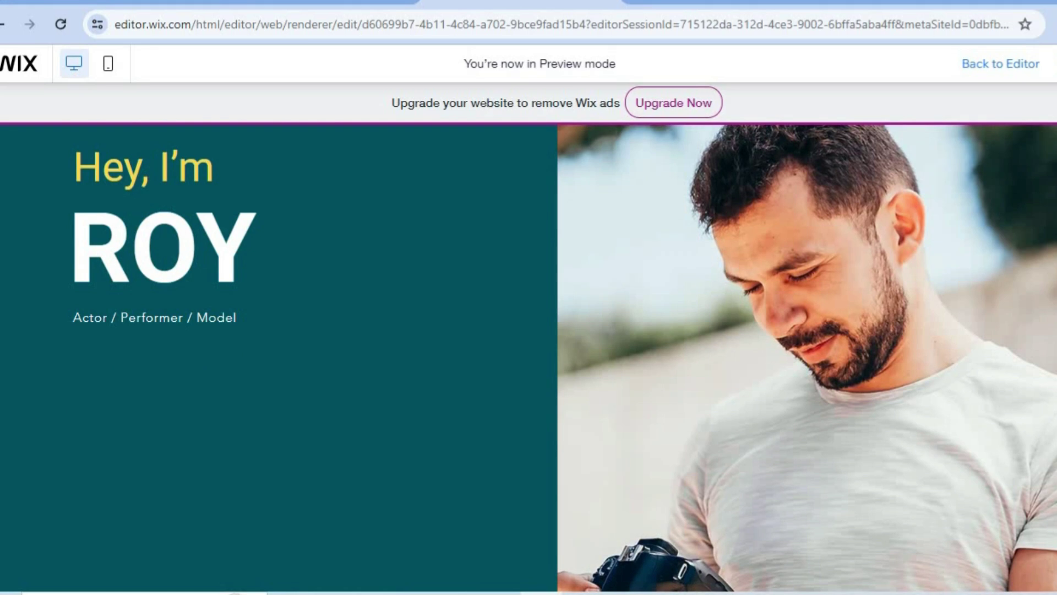
scroll(528, 357, down, 1)
scroll(528, 358, up, 6)
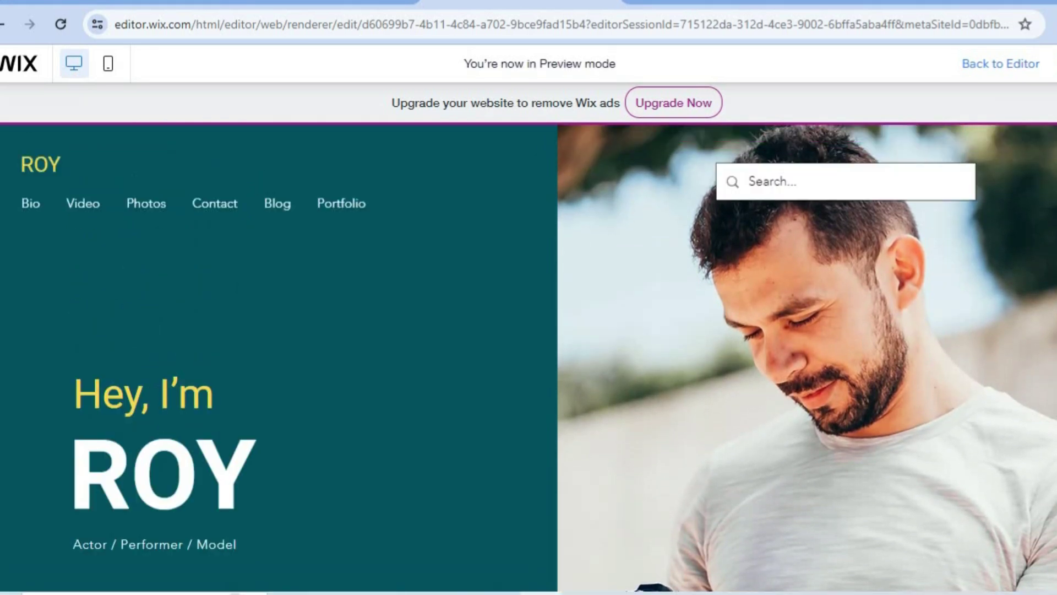